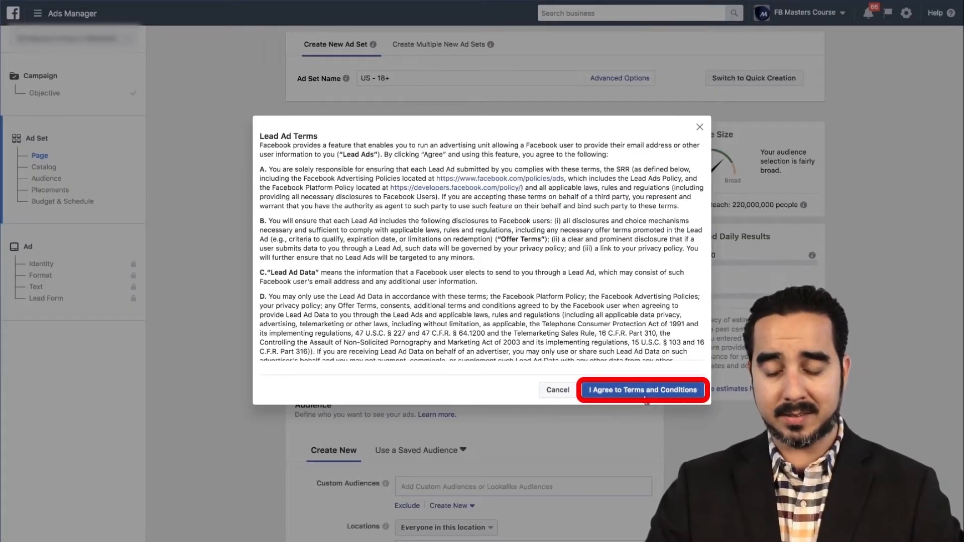
Step: Accept the Lead Ad Terms for the Facebook page and go on to the ad's Lead Form section
{"action": "left_click", "coordinate": [643, 390]}
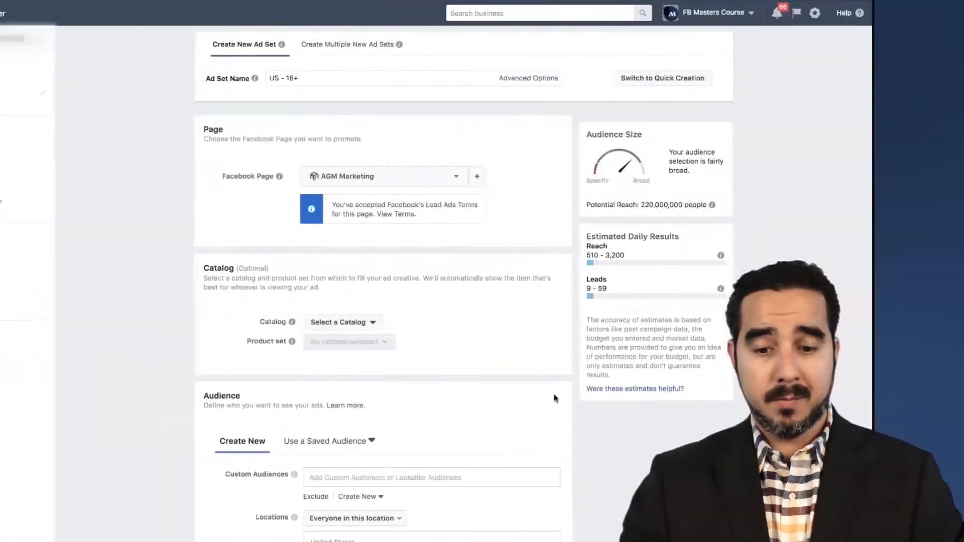
{"action": "scroll", "coordinate": [329, 312], "scroll_direction": "down", "scroll_amount": 10}
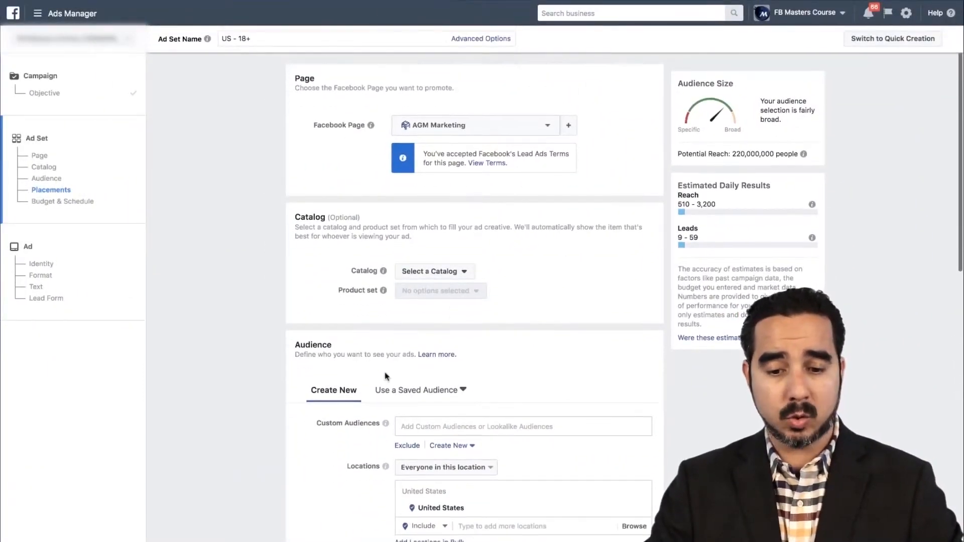
{"action": "scroll", "coordinate": [386, 376], "scroll_direction": "up", "scroll_amount": 4}
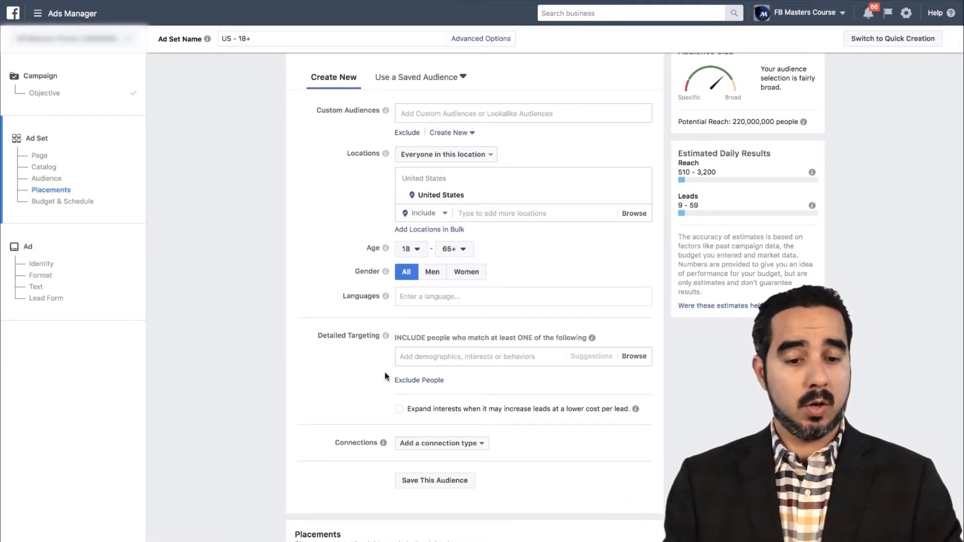
{"action": "scroll", "coordinate": [398, 389], "scroll_direction": "down", "scroll_amount": 10}
{"action": "scroll", "coordinate": [397, 390], "scroll_direction": "down", "scroll_amount": 1}
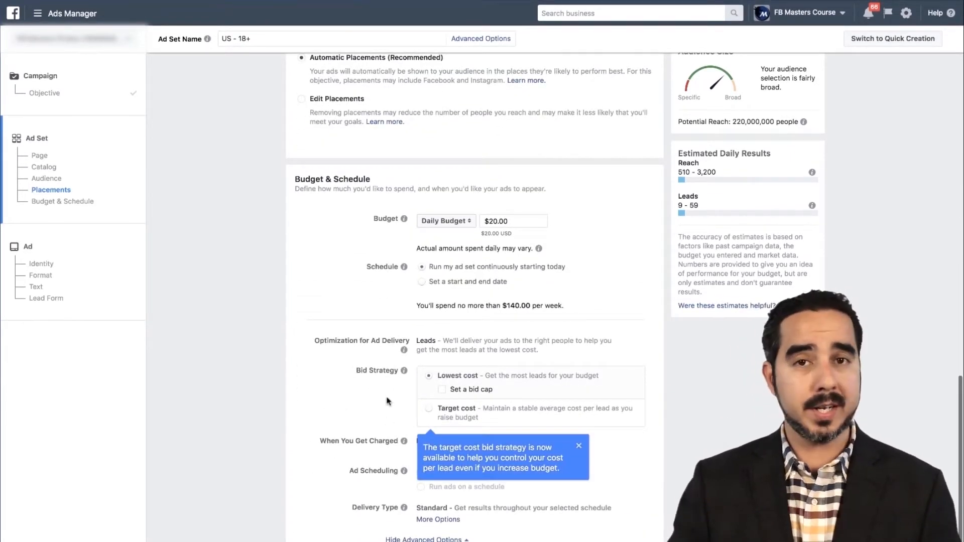
{"action": "left_click", "coordinate": [55, 299]}
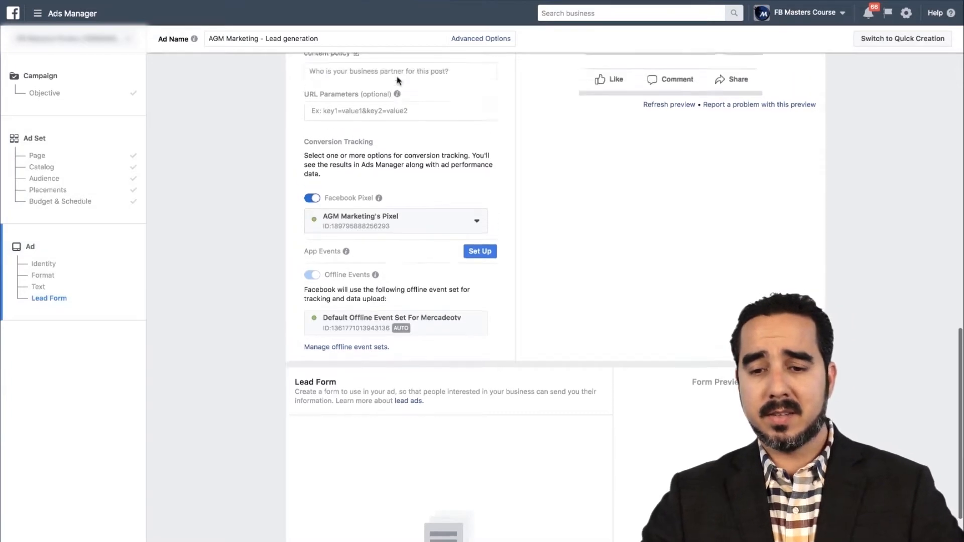
Step: Set the ad's format to Single Image
{"action": "scroll", "coordinate": [365, 159], "scroll_direction": "up", "scroll_amount": 12}
{"action": "scroll", "coordinate": [365, 158], "scroll_direction": "up", "scroll_amount": 3}
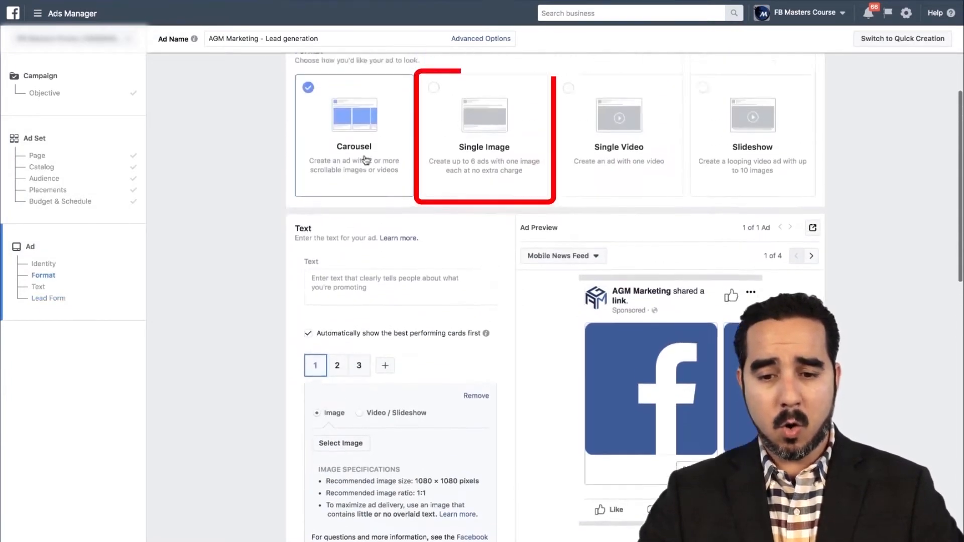
{"action": "left_click", "coordinate": [486, 196]}
Step: Choose agm_marketing as the Instagram account that represents the business in the ad
{"action": "scroll", "coordinate": [382, 204], "scroll_direction": "up", "scroll_amount": 3}
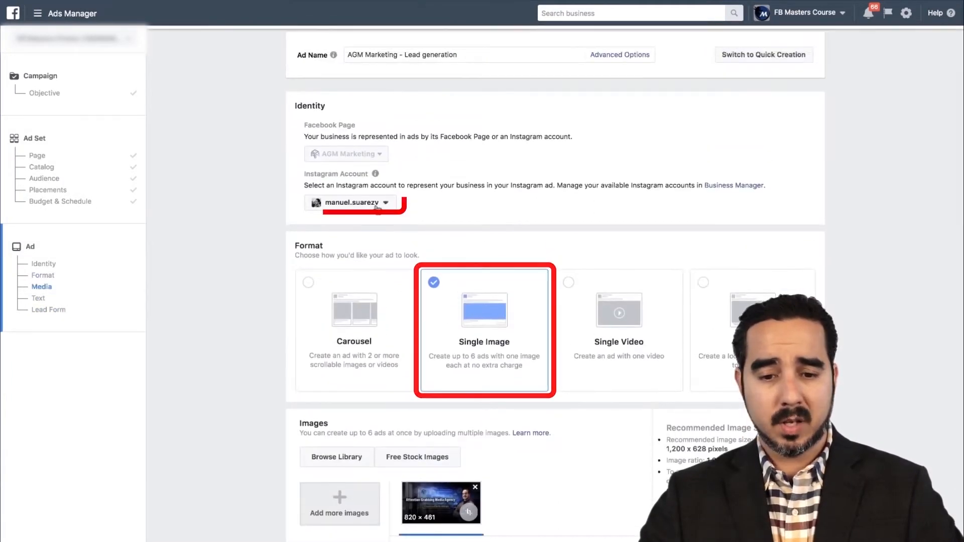
{"action": "left_click", "coordinate": [374, 201]}
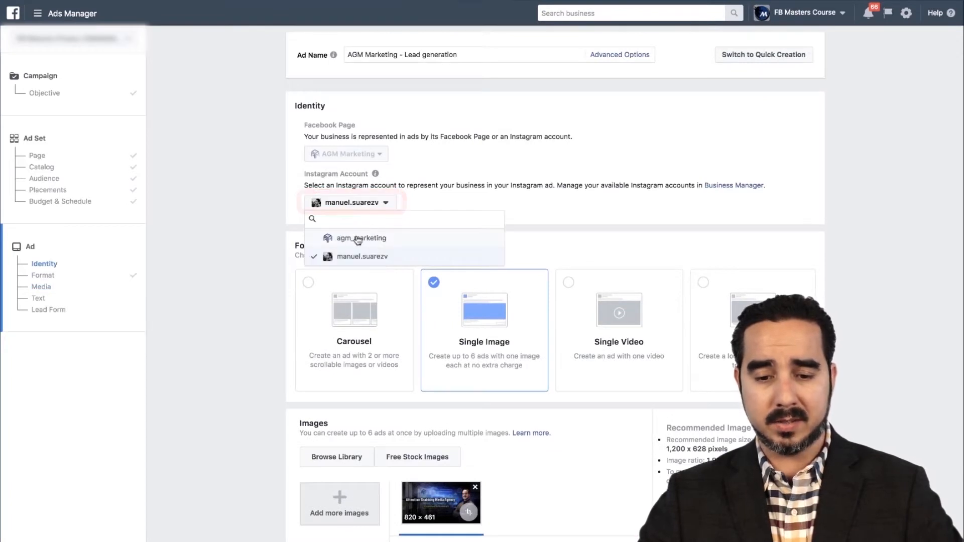
{"action": "left_click", "coordinate": [357, 238]}
Step: Rename the ad as Recruitment
{"action": "scroll", "coordinate": [487, 196], "scroll_direction": "up", "scroll_amount": 1}
{"action": "scroll", "coordinate": [420, 369], "scroll_direction": "down", "scroll_amount": 1}
{"action": "scroll", "coordinate": [420, 378], "scroll_direction": "up", "scroll_amount": 1}
{"action": "triple_click", "coordinate": [402, 54]}
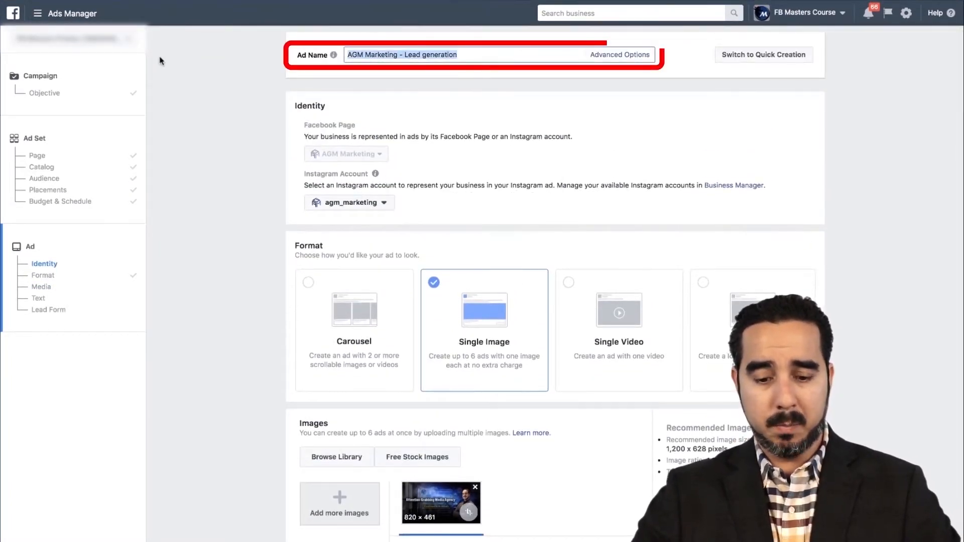
{"action": "type", "text": "Recrutiment itment"}
Step: Enter the ad's main text: "Looking for a great opportunity with a fast expanding business? At AGM Marketing we are hiring!"
{"action": "scroll", "coordinate": [498, 215], "scroll_direction": "down", "scroll_amount": 4}
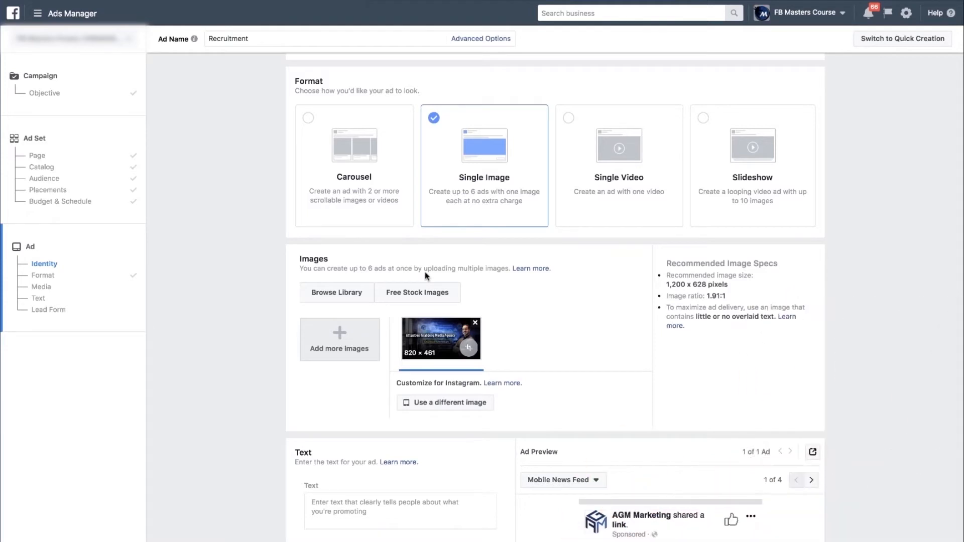
{"action": "scroll", "coordinate": [642, 420], "scroll_direction": "down", "scroll_amount": 3}
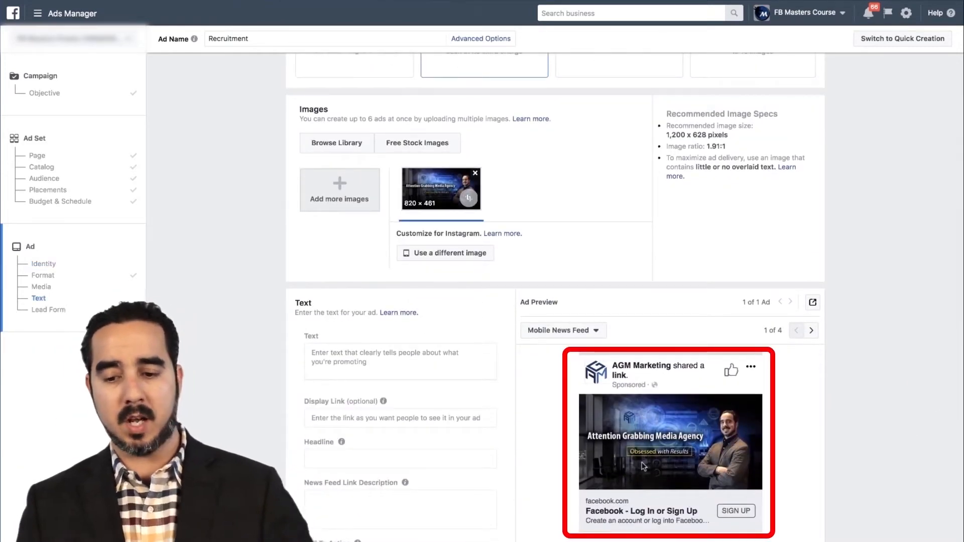
{"action": "left_click", "coordinate": [344, 362]}
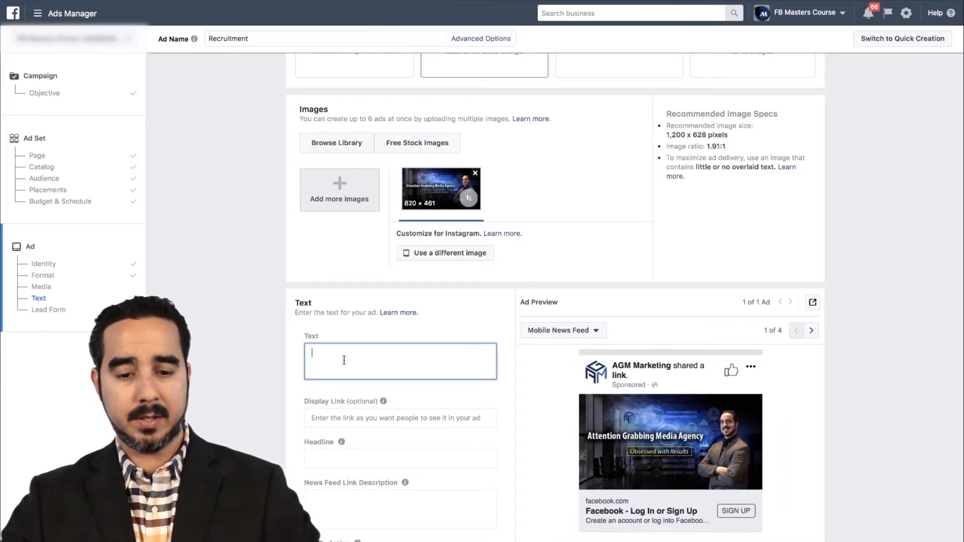
{"action": "scroll", "coordinate": [344, 361], "scroll_direction": "down", "scroll_amount": 2}
{"action": "type", "text": "L"}
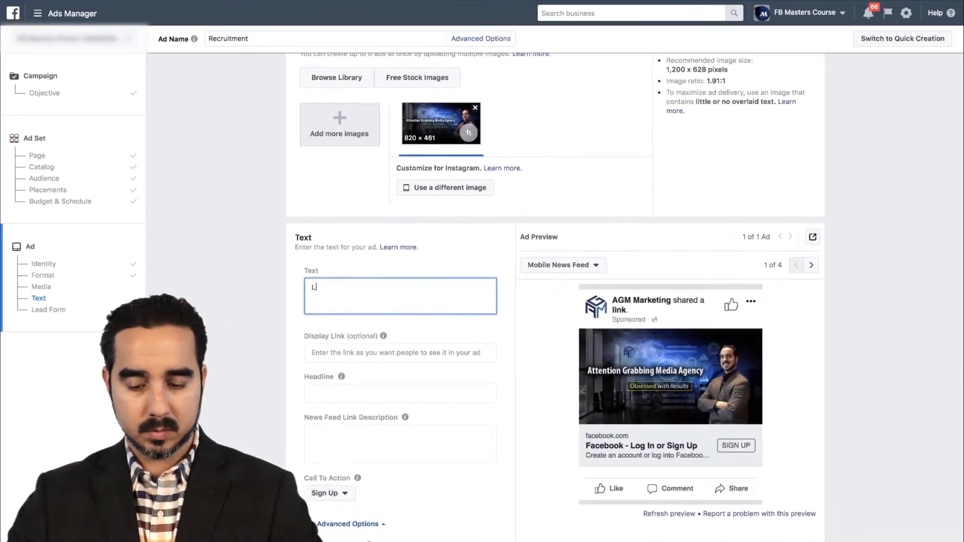
{"action": "type", "text": "ooking for a great opportunity with a fast expanding business? At AGM Marketing we are hiring!"}
Step: Add a separate paragraph to the ad's main text: "Select APPLY NOW below to find out if you qualify."
{"action": "key", "text": "Return"}
{"action": "key", "text": "Return"}
{"action": "type", "text": "Select APPLY NOW below to find out if you quali"}
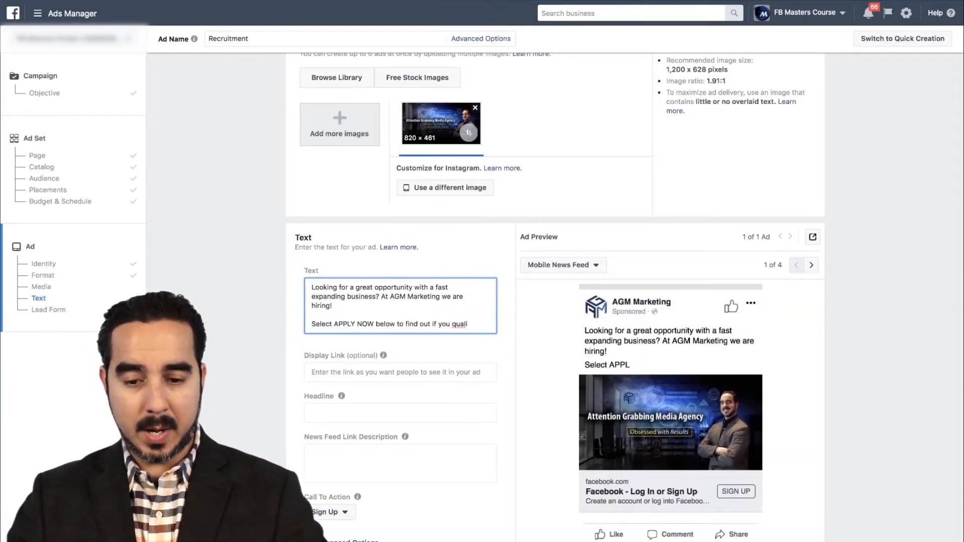
{"action": "type", "text": "fy."}
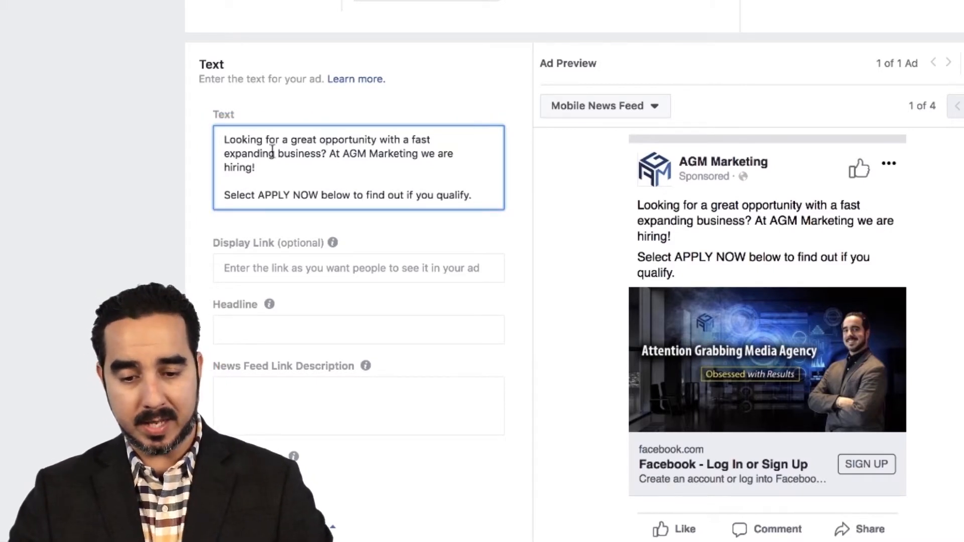
Step: Insert "Looking for Facebook experts, copywriters, google ad words and more!" after "we are hiring!" in the ad's main text
{"action": "type", "text": "ooking for Facebo"}
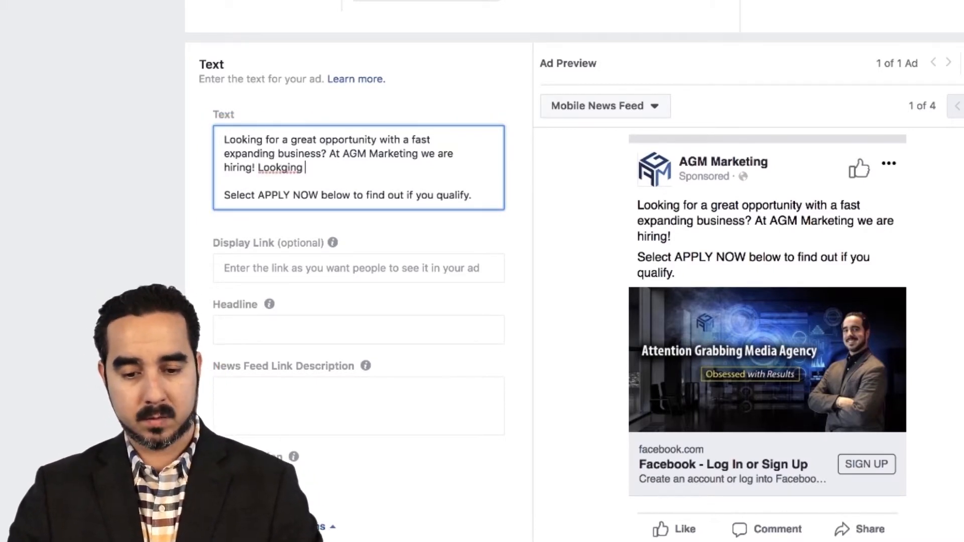
{"action": "type", "text": "ok "}
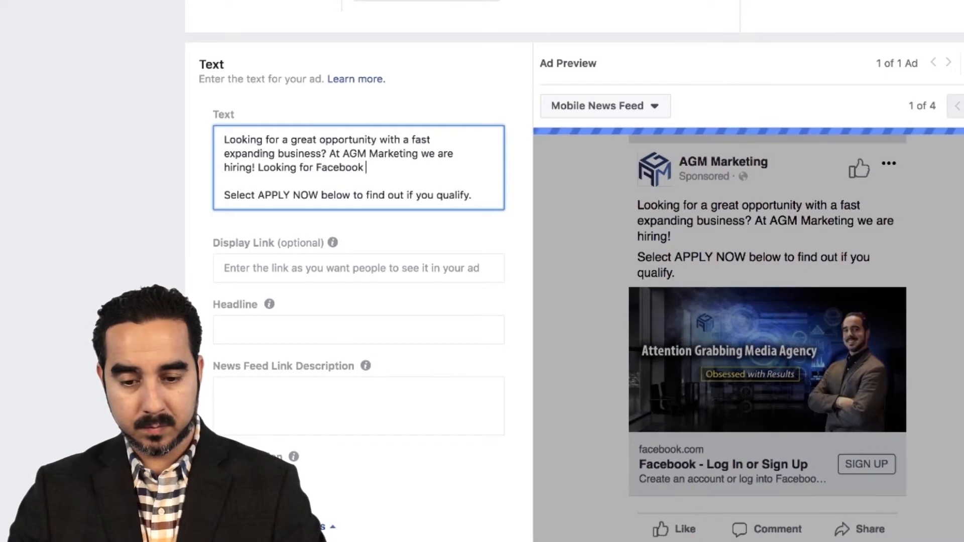
{"action": "type", "text": "experts"}
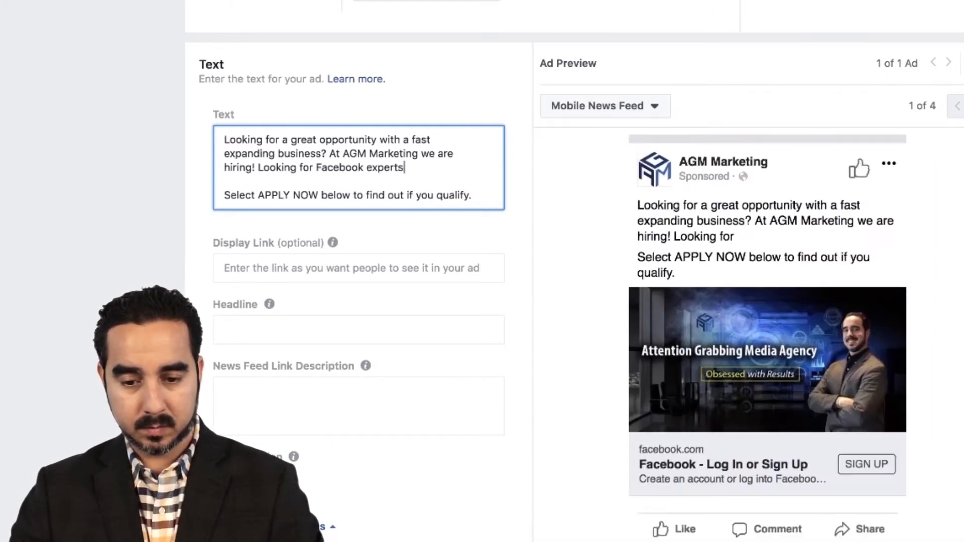
{"action": "type", "text": ", copywriters"}
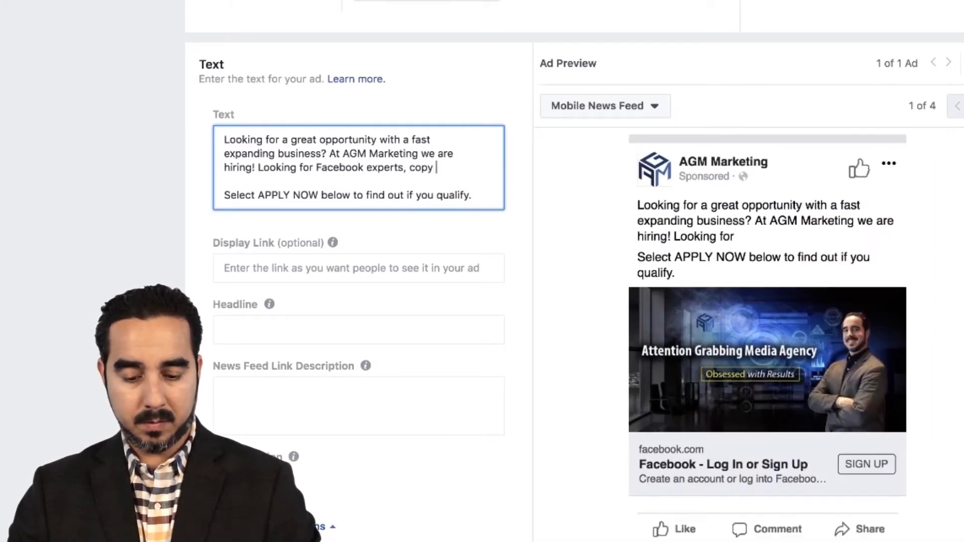
{"action": "type", "text": ","}
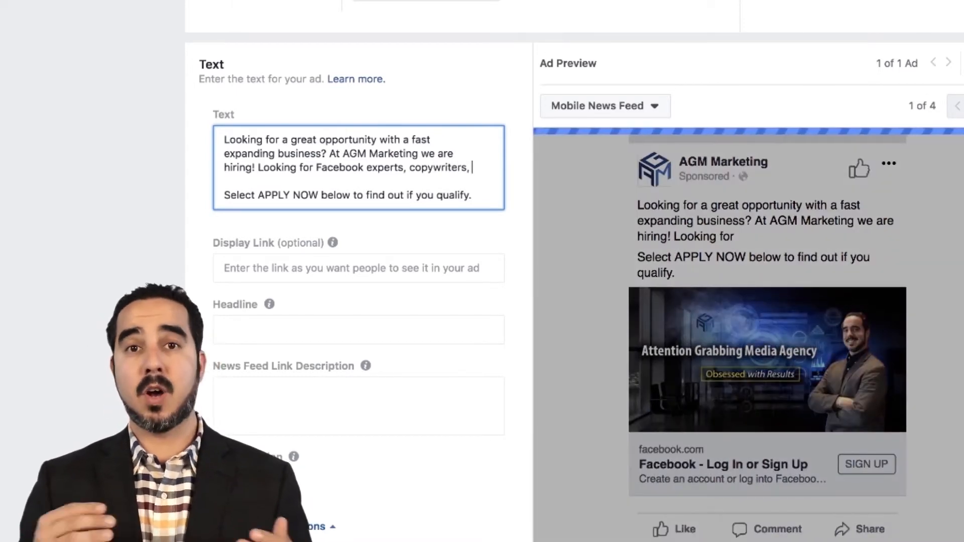
{"action": "key", "text": "Return"}
{"action": "type", "text": "gooogle ad words "}
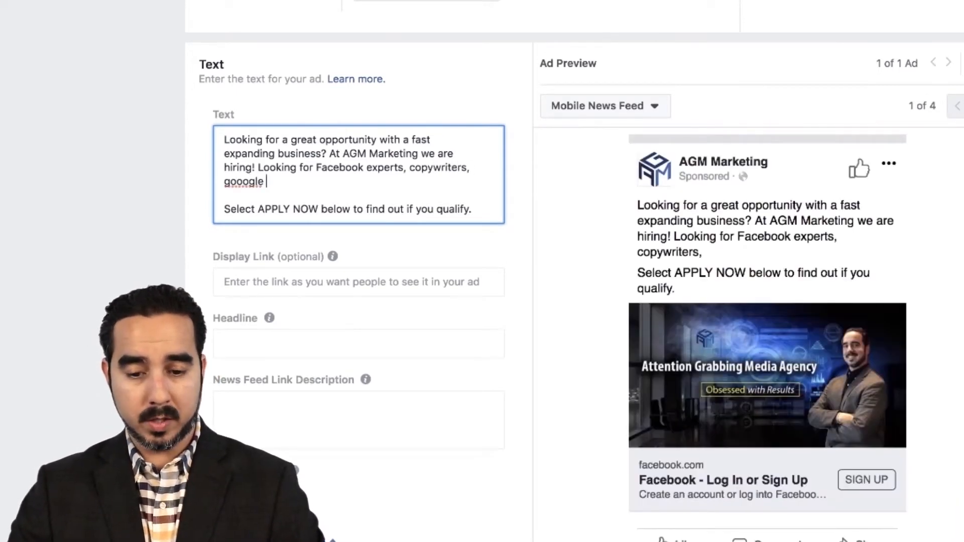
{"action": "type", "text": "and more!"}
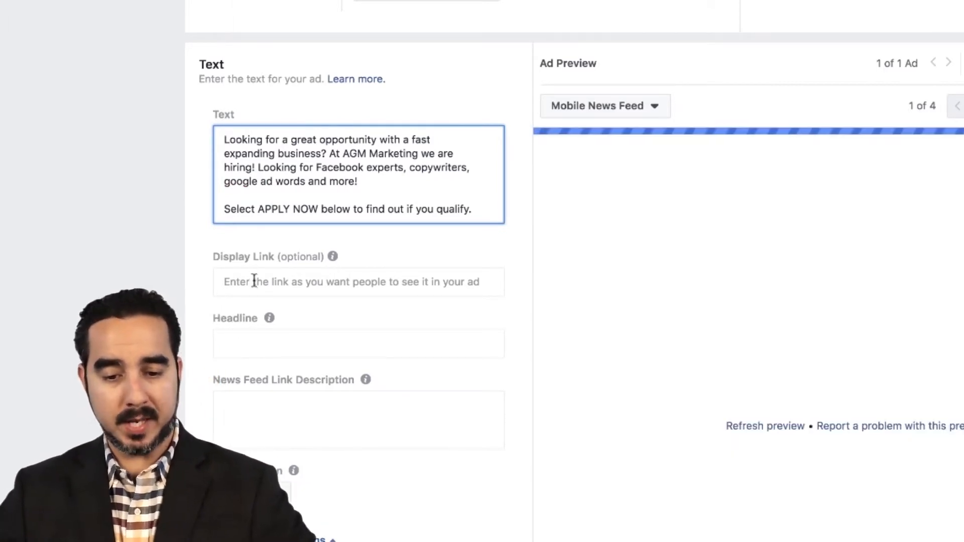
{"action": "left_click", "coordinate": [254, 281]}
{"action": "type", "text": "w"}
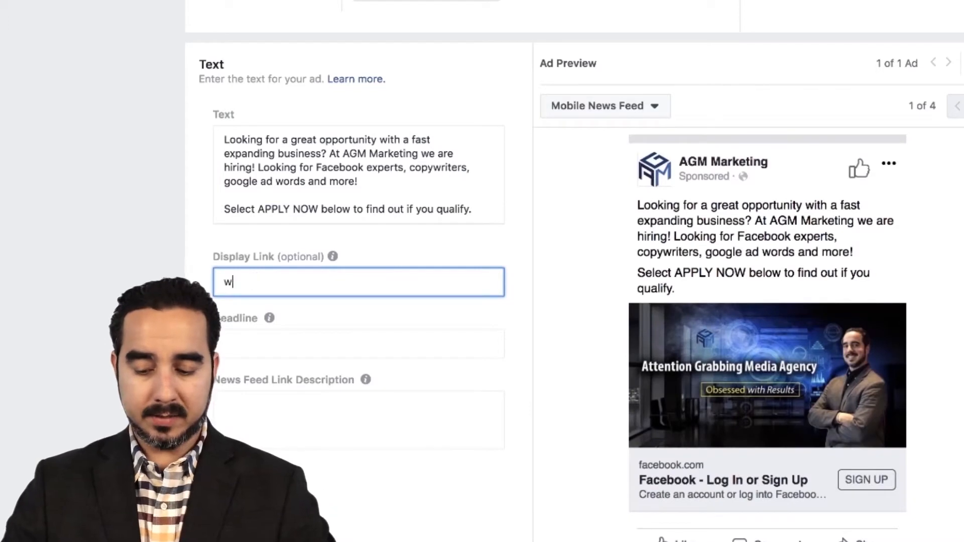
{"action": "type", "text": "ww.agma"}
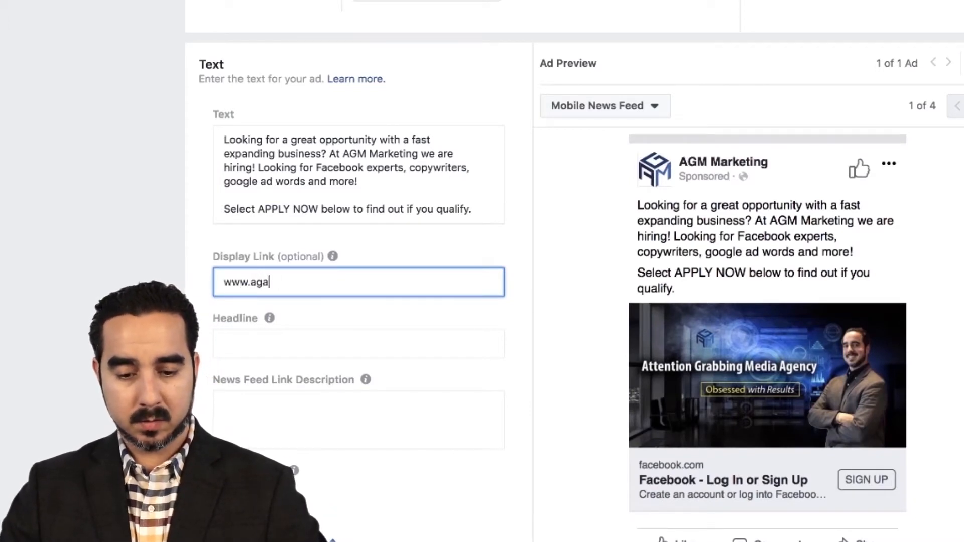
{"action": "key", "text": "BackSpace"}
{"action": "type", "text": "maf"}
{"action": "key", "text": "BackSpace"}
{"action": "type", "text": "gency.com"}
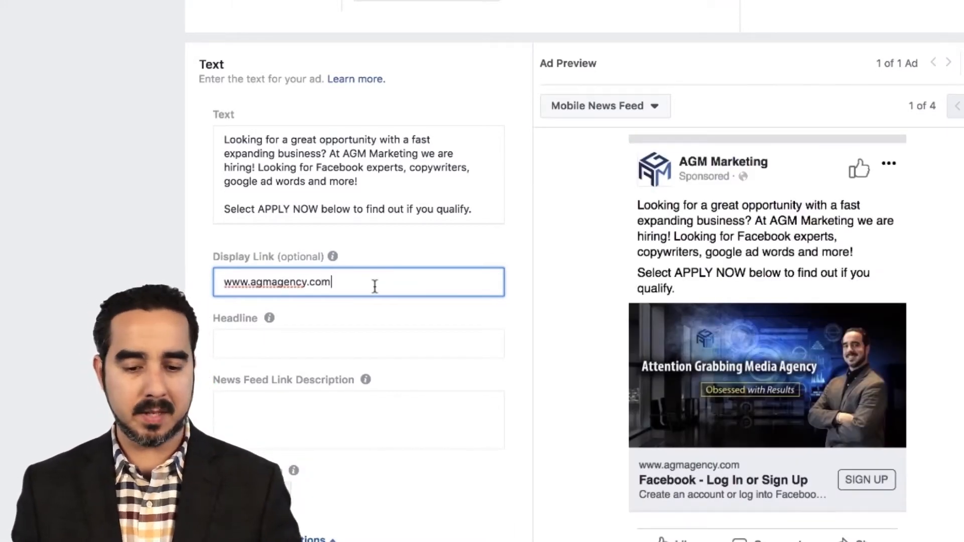
Step: Set the ad's call to action to Apply Now
{"action": "left_click", "coordinate": [322, 341]}
{"action": "scroll", "coordinate": [322, 341], "scroll_direction": "down", "scroll_amount": 3}
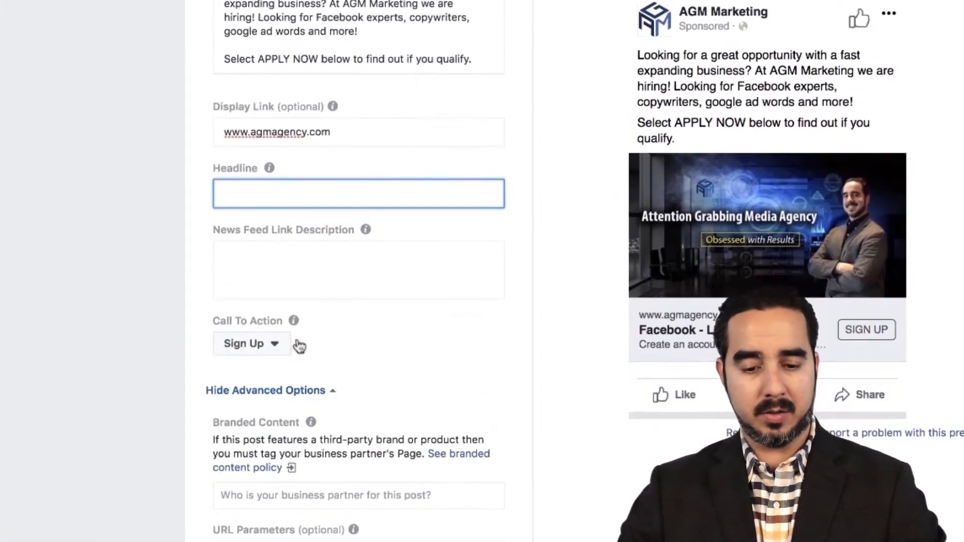
{"action": "left_click", "coordinate": [254, 344]}
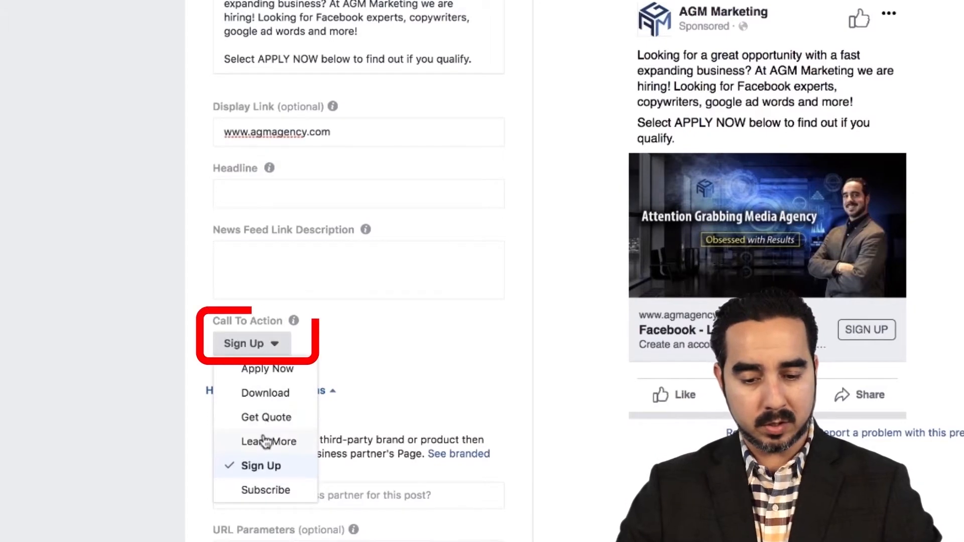
{"action": "scroll", "coordinate": [261, 382], "scroll_direction": "down", "scroll_amount": 2}
{"action": "scroll", "coordinate": [266, 331], "scroll_direction": "up", "scroll_amount": 1}
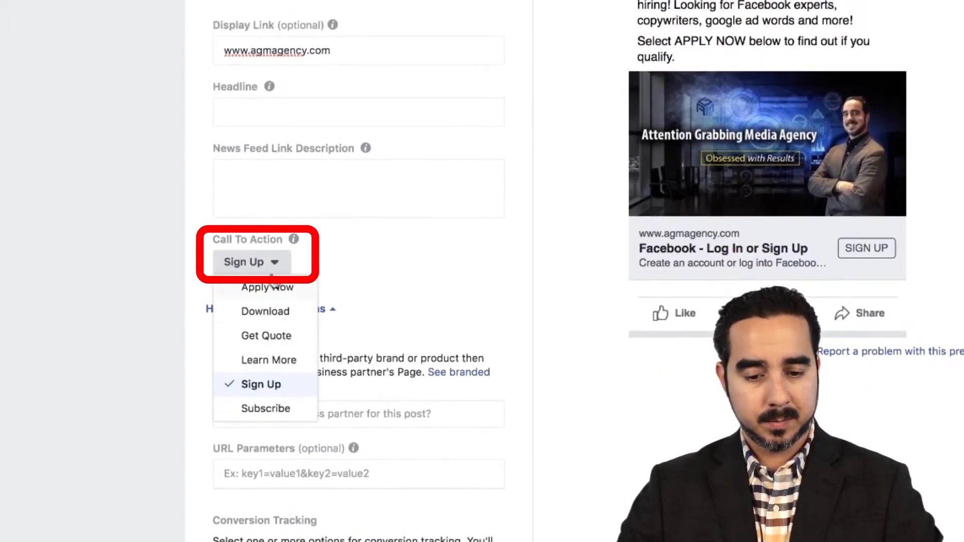
{"action": "left_click", "coordinate": [272, 296]}
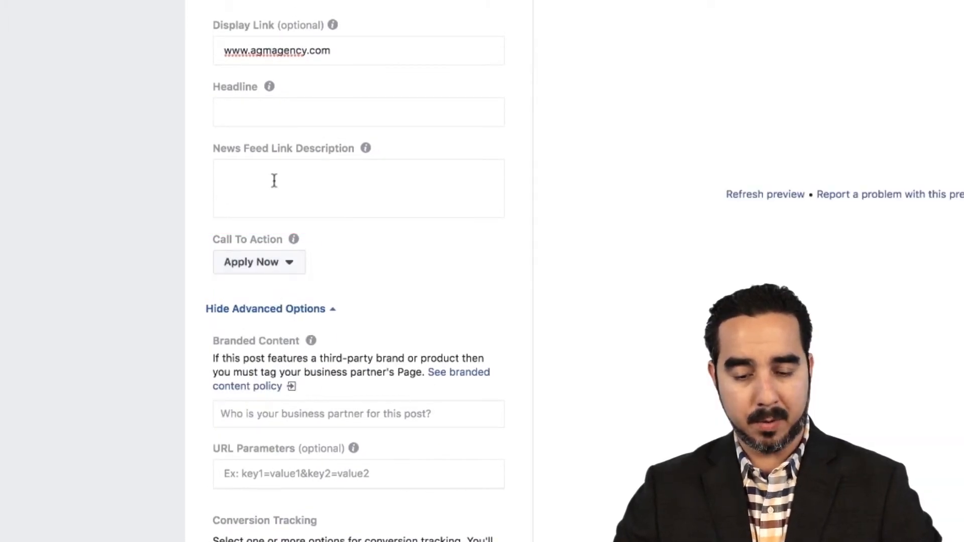
Step: Enter the ad headline "If you are looking for a high growth job apply here today -->"
{"action": "left_click", "coordinate": [267, 186]}
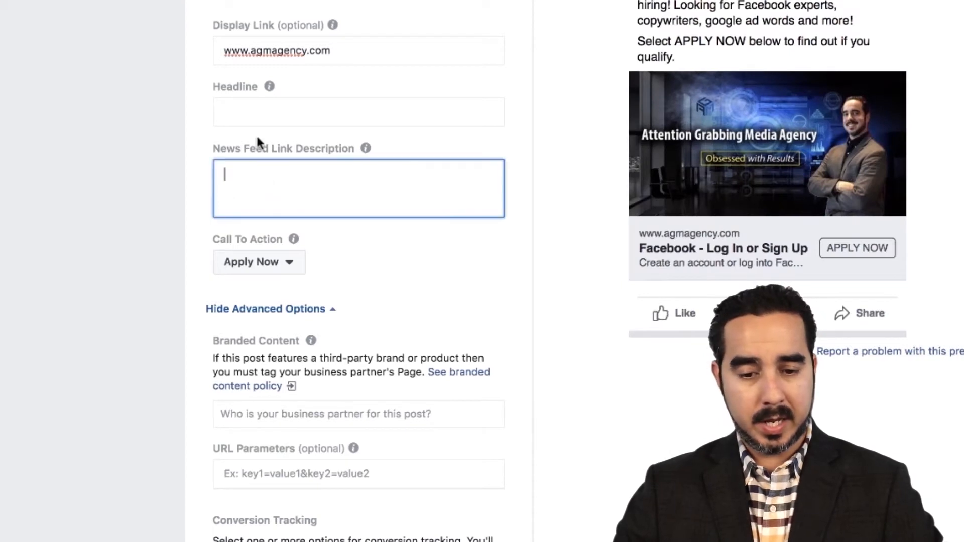
{"action": "left_click", "coordinate": [255, 115]}
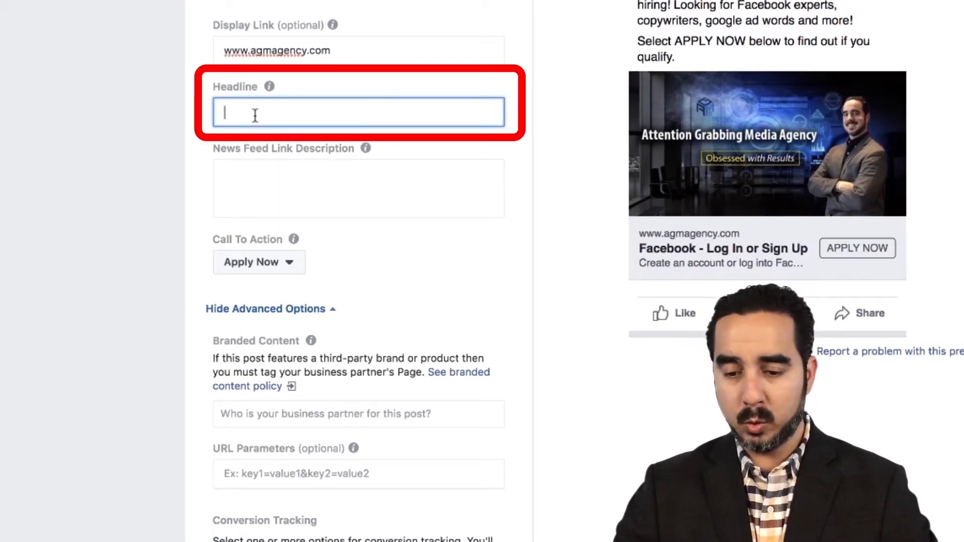
{"action": "type", "text": "If you are looking for a high growth"}
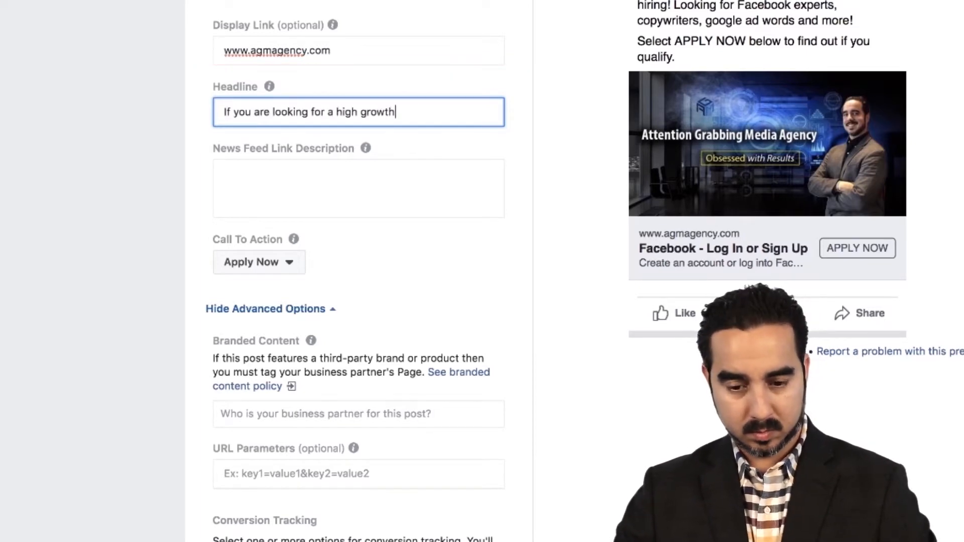
{"action": "type", "text": " job apply here today -->"}
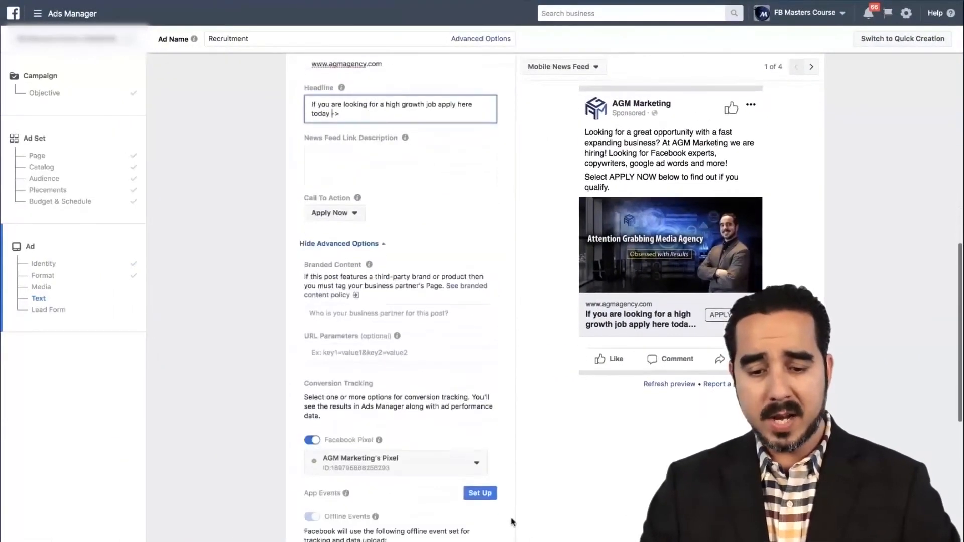
Step: Certify the ad's compliance with Facebook's anti-discrimination policies by acknowledging the policies and confirming the certification
{"action": "scroll", "coordinate": [511, 522], "scroll_direction": "down", "scroll_amount": 10}
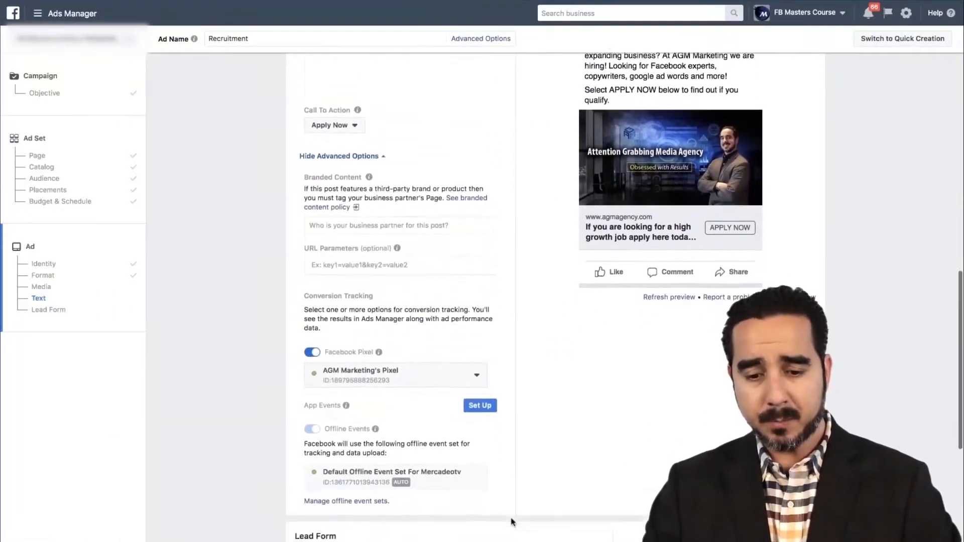
{"action": "scroll", "coordinate": [467, 482], "scroll_direction": "down", "scroll_amount": 1}
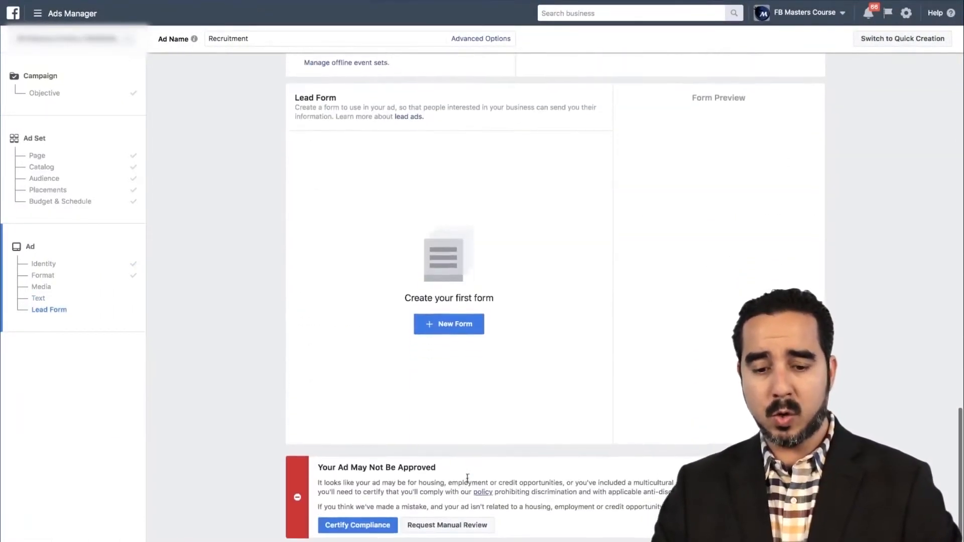
{"action": "scroll", "coordinate": [467, 482], "scroll_direction": "up", "scroll_amount": 1}
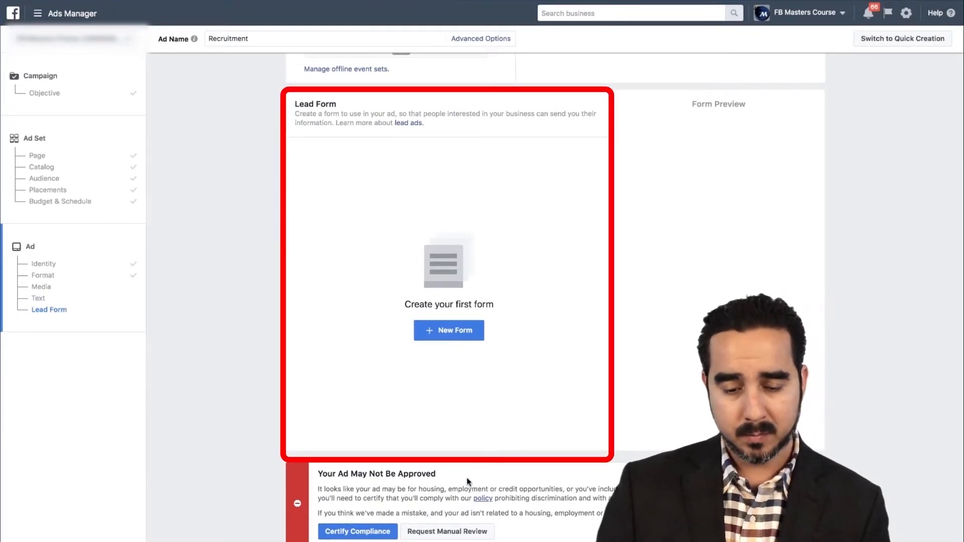
{"action": "scroll", "coordinate": [306, 453], "scroll_direction": "up", "scroll_amount": 5}
{"action": "scroll", "coordinate": [305, 453], "scroll_direction": "down", "scroll_amount": 2}
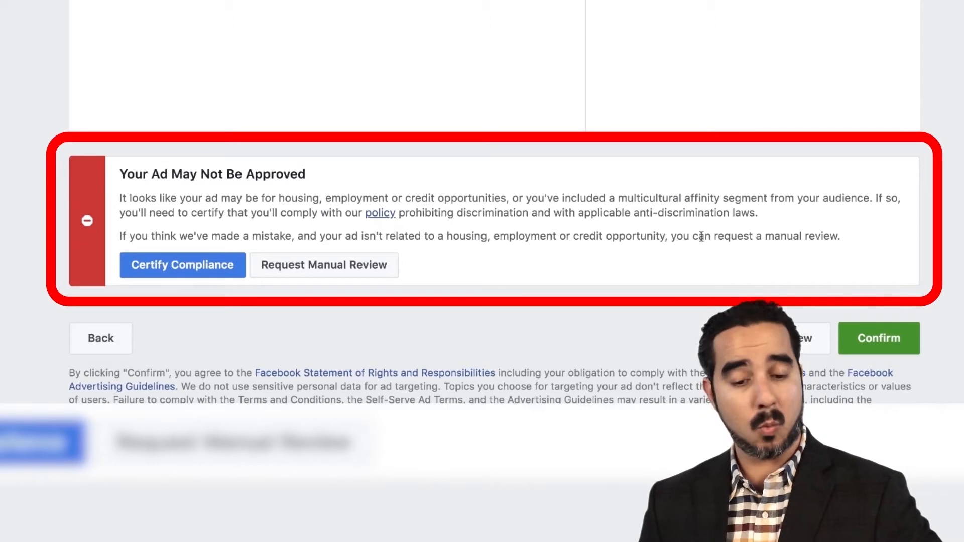
{"action": "left_click", "coordinate": [206, 284]}
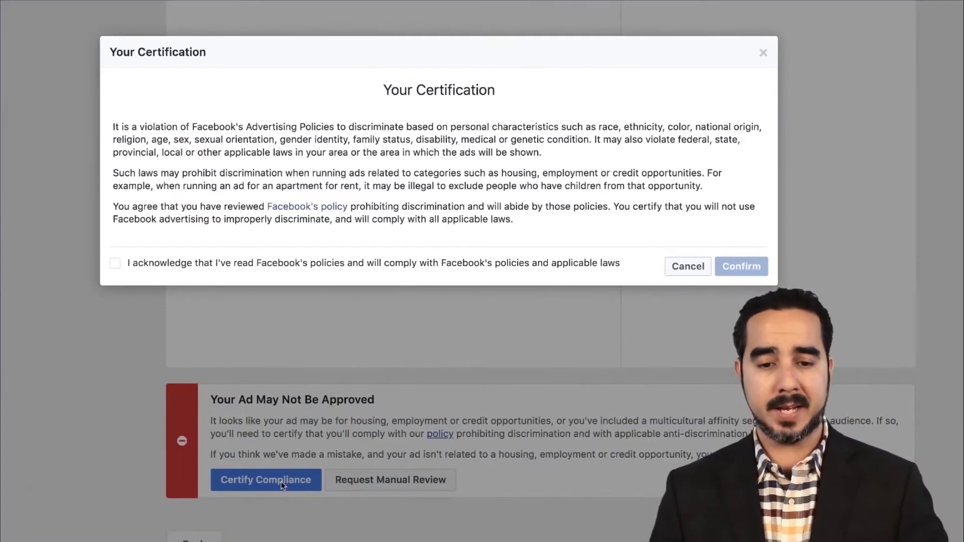
{"action": "left_click", "coordinate": [115, 265]}
{"action": "left_click", "coordinate": [741, 265]}
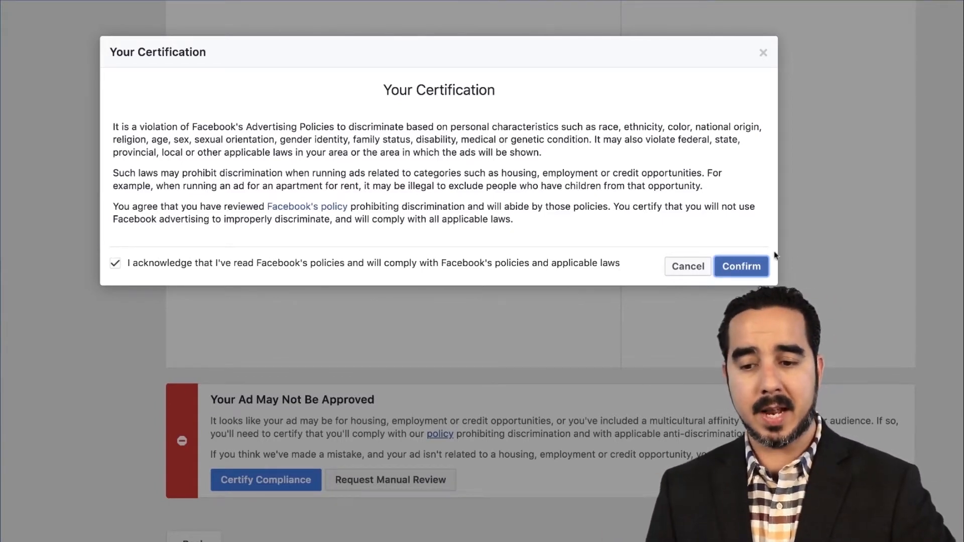
{"action": "left_click", "coordinate": [755, 260]}
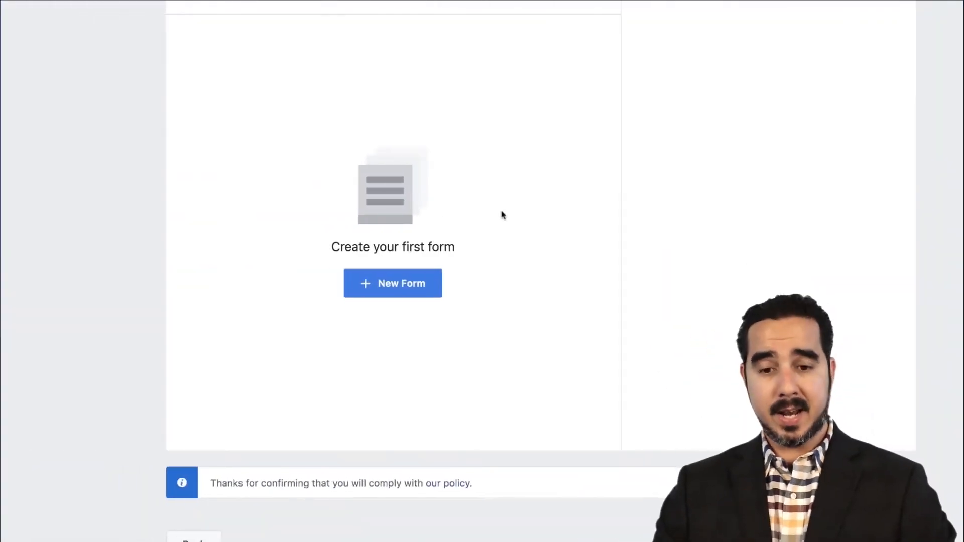
Step: Create a new lead form for the ad and name it "Basic Form"
{"action": "scroll", "coordinate": [501, 214], "scroll_direction": "up", "scroll_amount": 2}
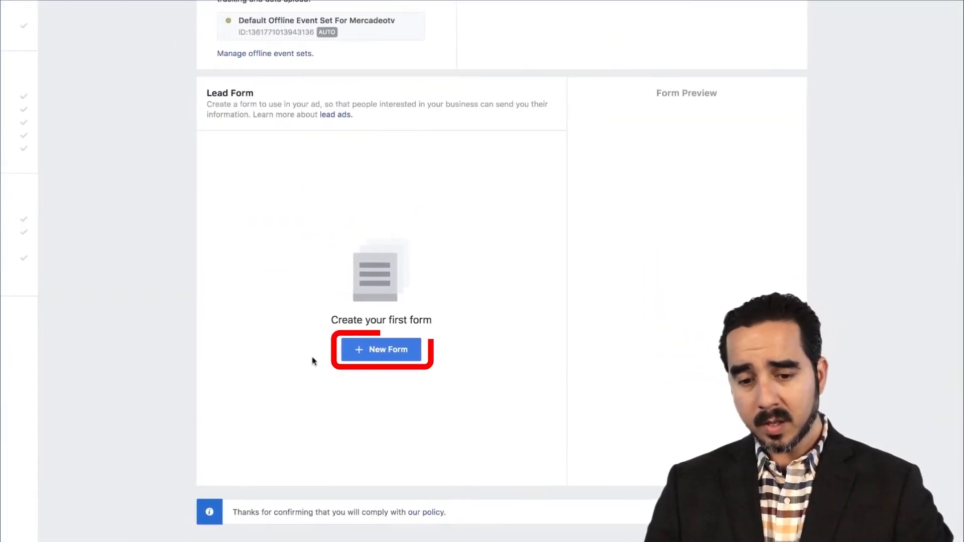
{"action": "left_click", "coordinate": [383, 351]}
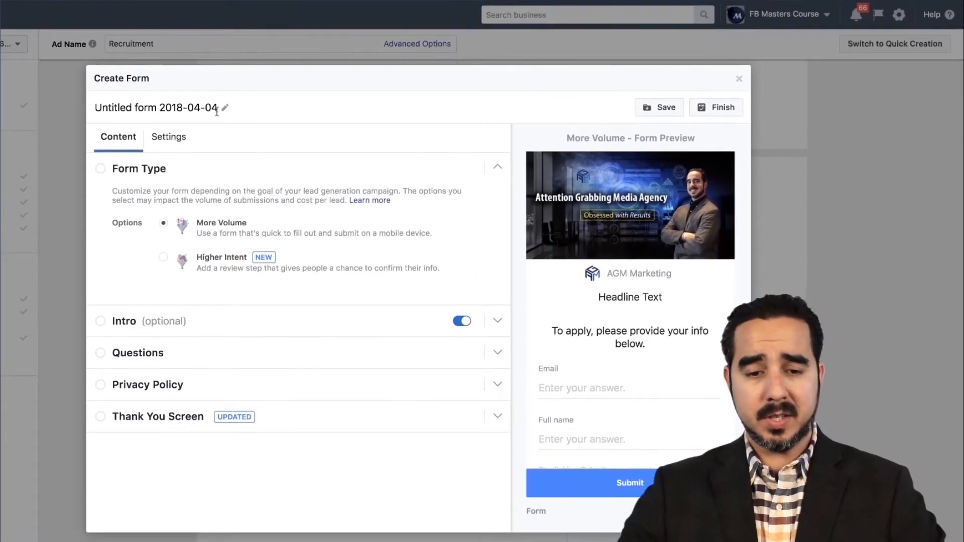
{"action": "left_click", "coordinate": [216, 111]}
{"action": "key", "text": "BackSpace"}
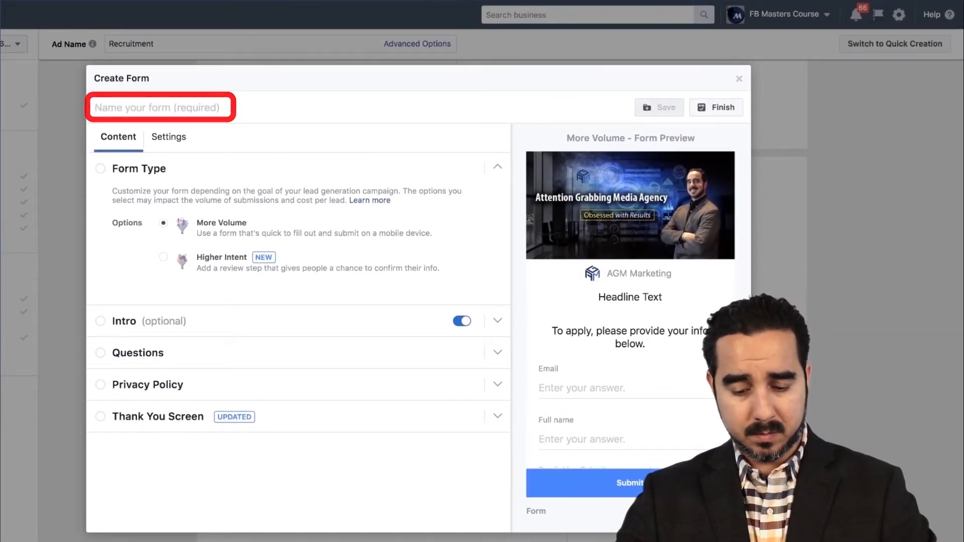
{"action": "type", "text": "Basic Form"}
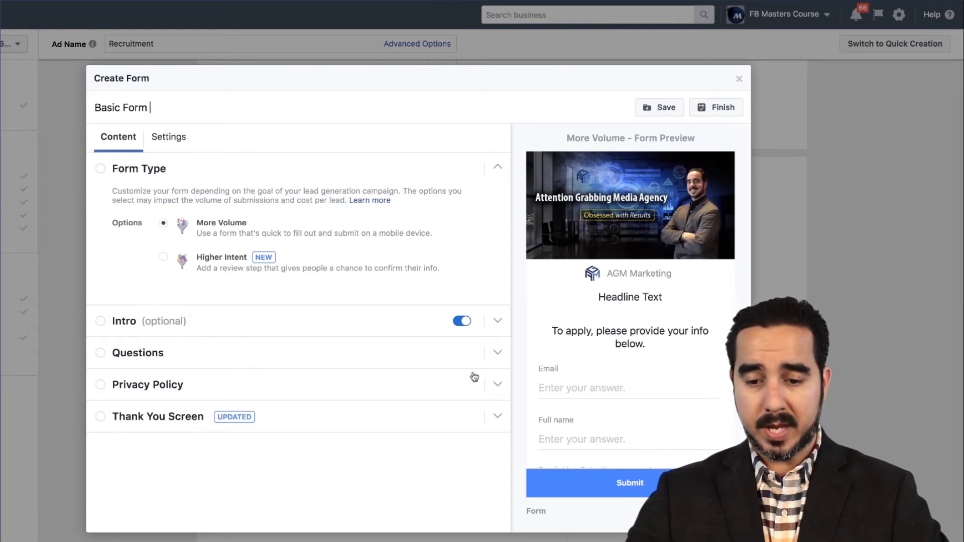
Step: Upload AGM_logo.jpg as the image for the lead form's intro in place of the ad image
{"action": "scroll", "coordinate": [573, 369], "scroll_direction": "down", "scroll_amount": 2}
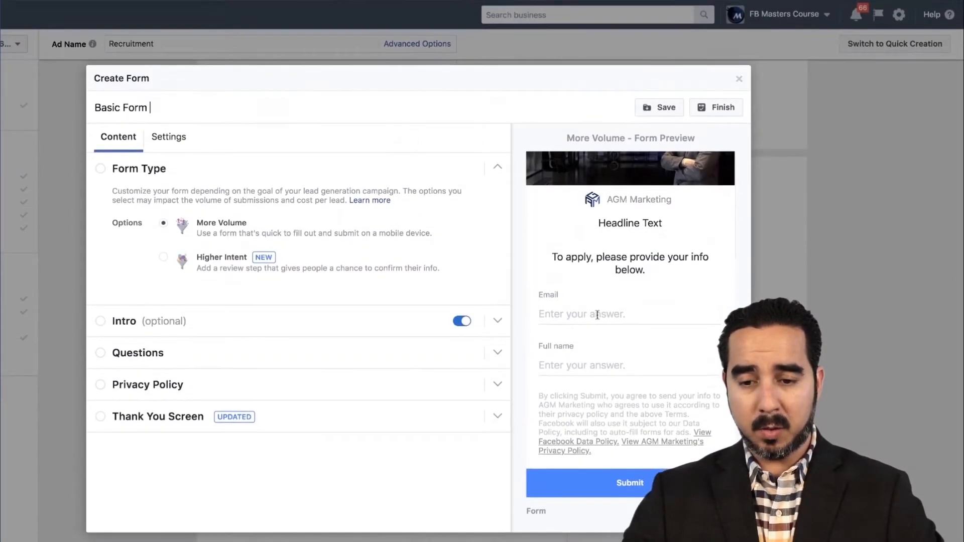
{"action": "scroll", "coordinate": [578, 316], "scroll_direction": "up", "scroll_amount": 2}
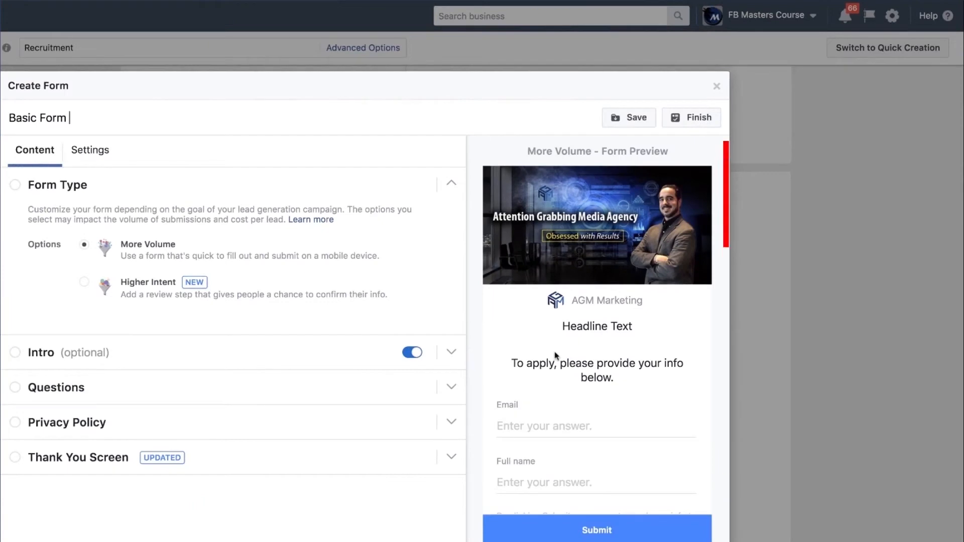
{"action": "scroll", "coordinate": [560, 408], "scroll_direction": "down", "scroll_amount": 3}
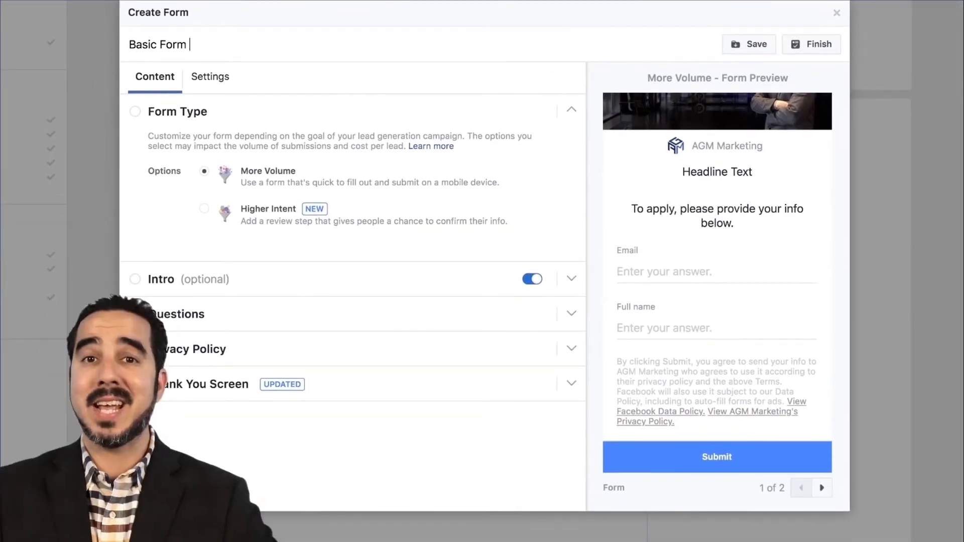
{"action": "left_click", "coordinate": [199, 278]}
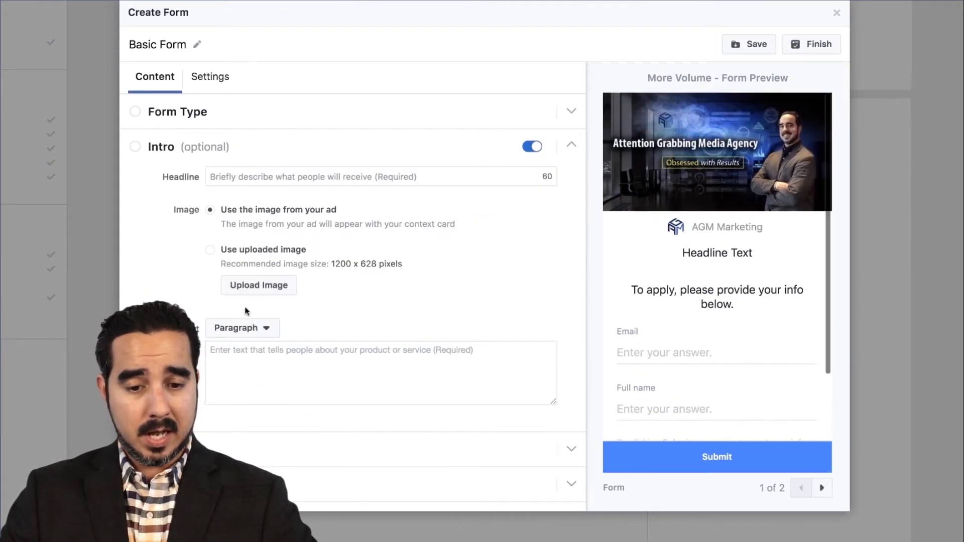
{"action": "left_click", "coordinate": [261, 286]}
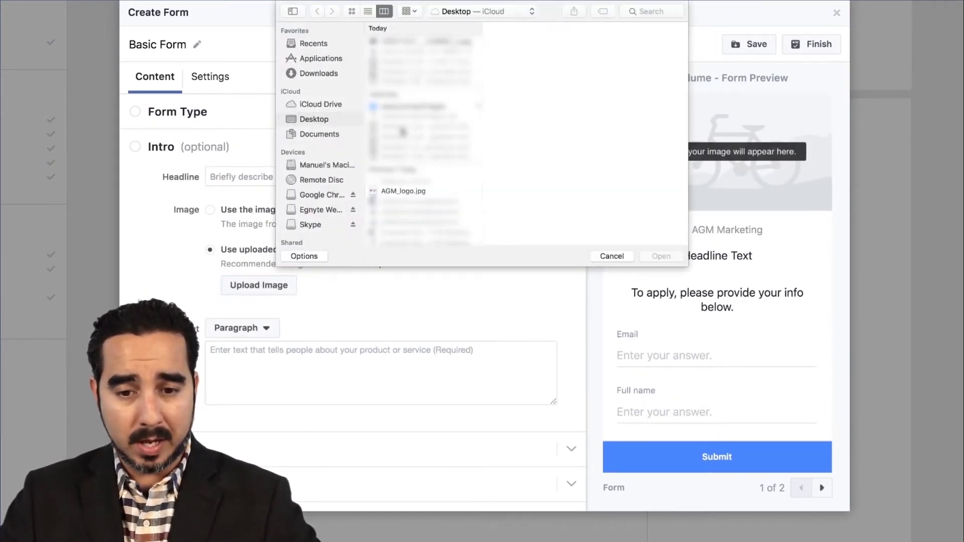
{"action": "double_click", "coordinate": [397, 190]}
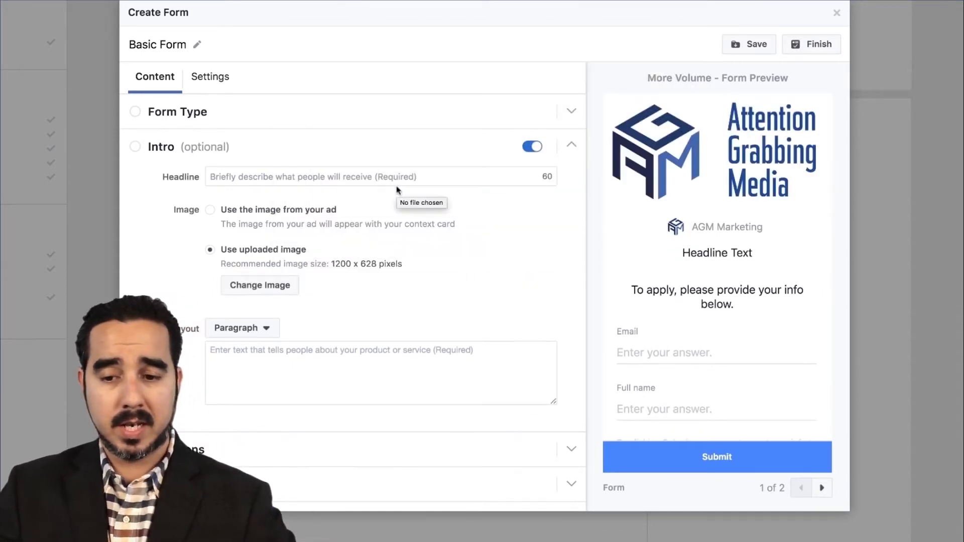
Step: Enter "We are HIRING" as the headline of the lead form's intro
{"action": "scroll", "coordinate": [794, 265], "scroll_direction": "down", "scroll_amount": 2}
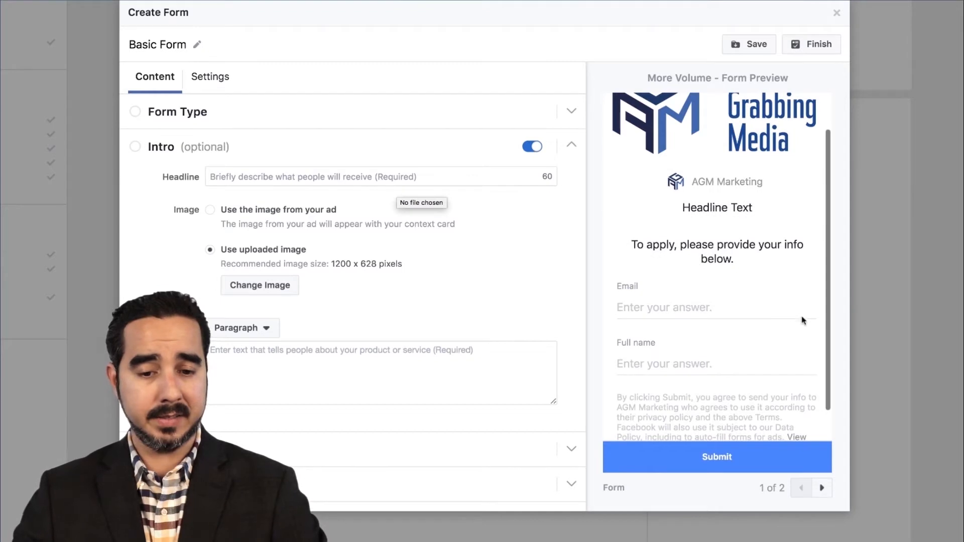
{"action": "left_click", "coordinate": [256, 179]}
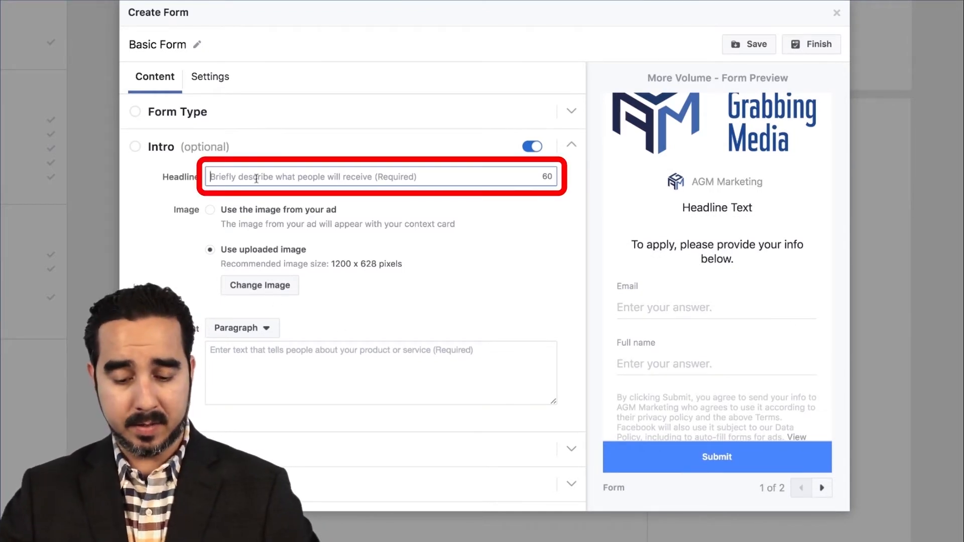
{"action": "type", "text": "WE ar"}
{"action": "key", "text": "BackSpace"}
{"action": "key", "text": "BackSpace"}
{"action": "key", "text": "BackSpace"}
{"action": "key", "text": "BackSpace"}
{"action": "type", "text": "e are HIRING"}
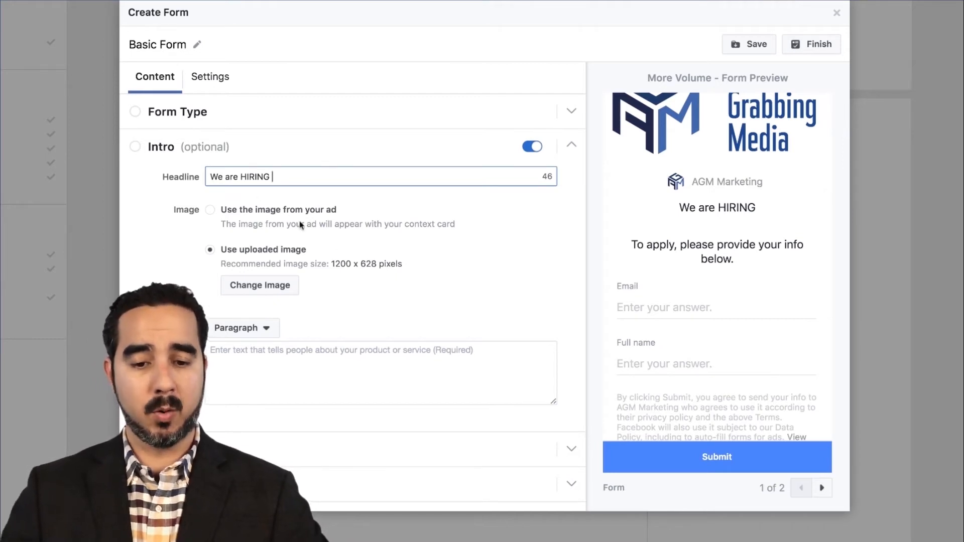
Step: Change the layout of the lead form's intro text to Bullets
{"action": "left_click", "coordinate": [236, 328]}
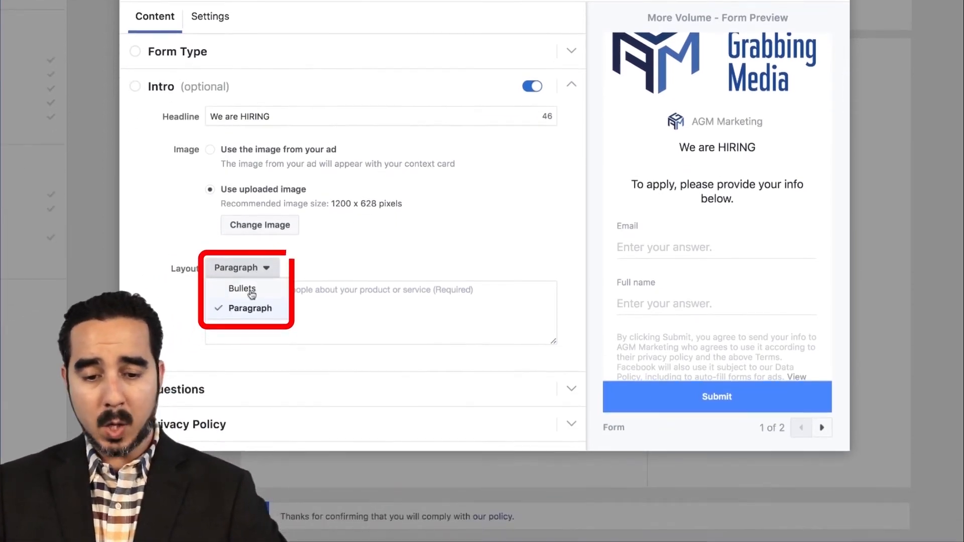
{"action": "left_click", "coordinate": [220, 346]}
{"action": "left_click", "coordinate": [251, 293]}
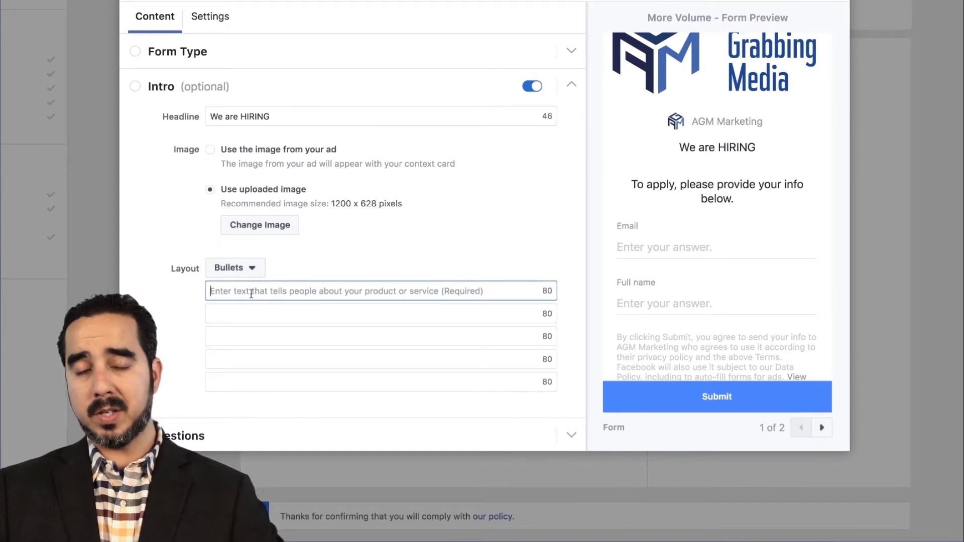
Step: Enter the sample intro bullets "FREE Roof Inspection", "We give you a free estimate" and "Service on weekends"
{"action": "scroll", "coordinate": [251, 294], "scroll_direction": "down", "scroll_amount": 3}
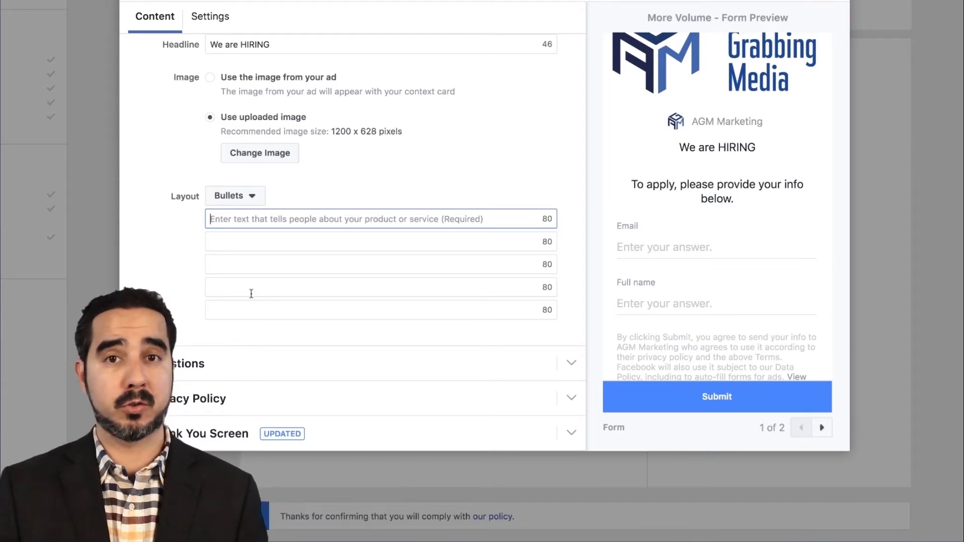
{"action": "type", "text": "FRE"}
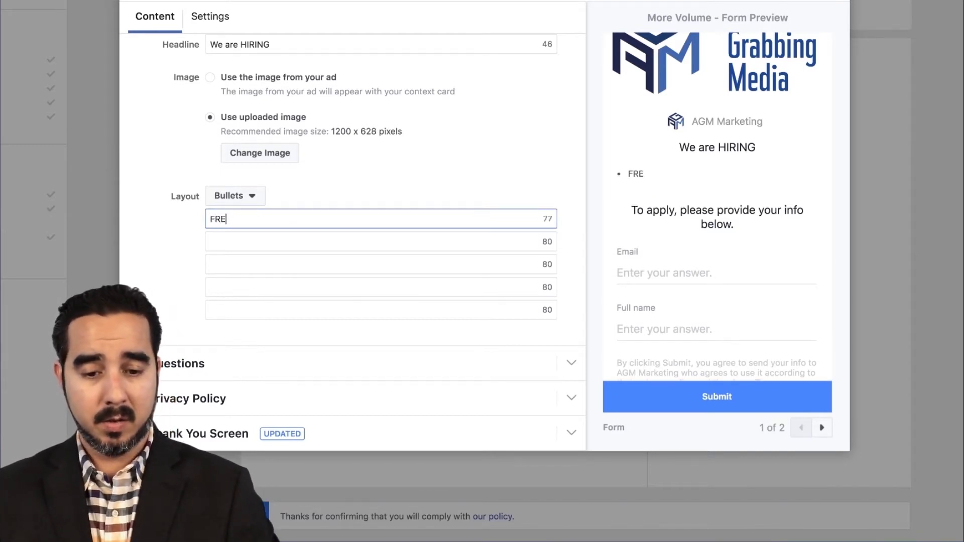
{"action": "type", "text": "E Roof Inspection"}
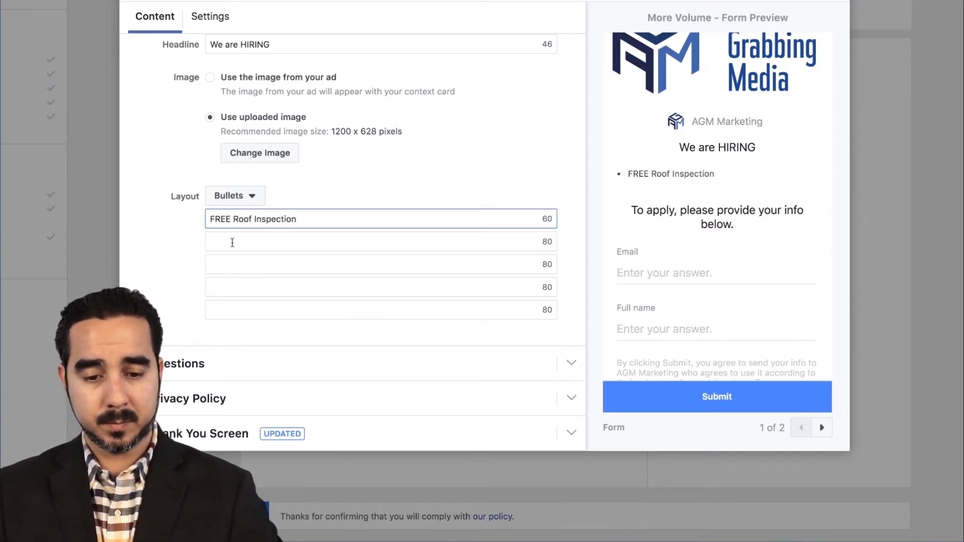
{"action": "left_click", "coordinate": [232, 242]}
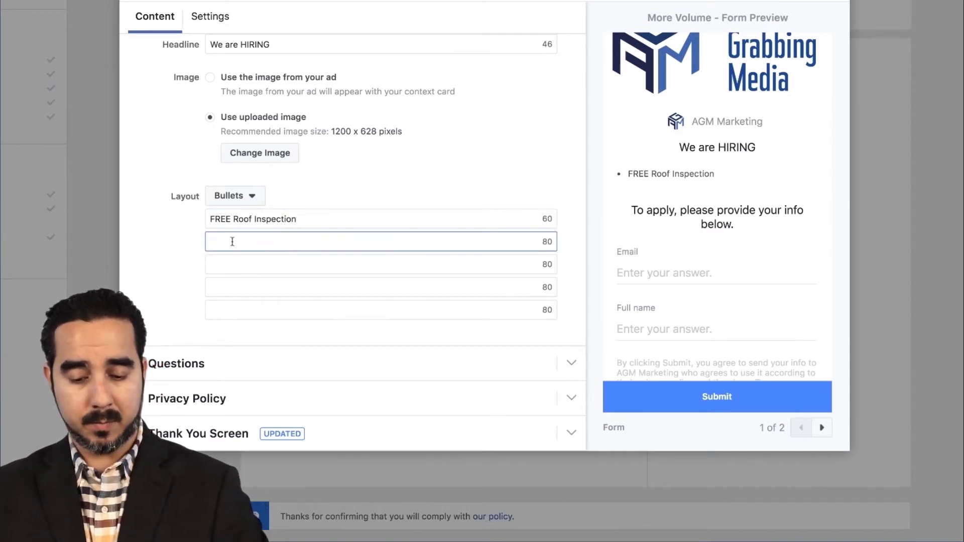
{"action": "type", "text": "We"}
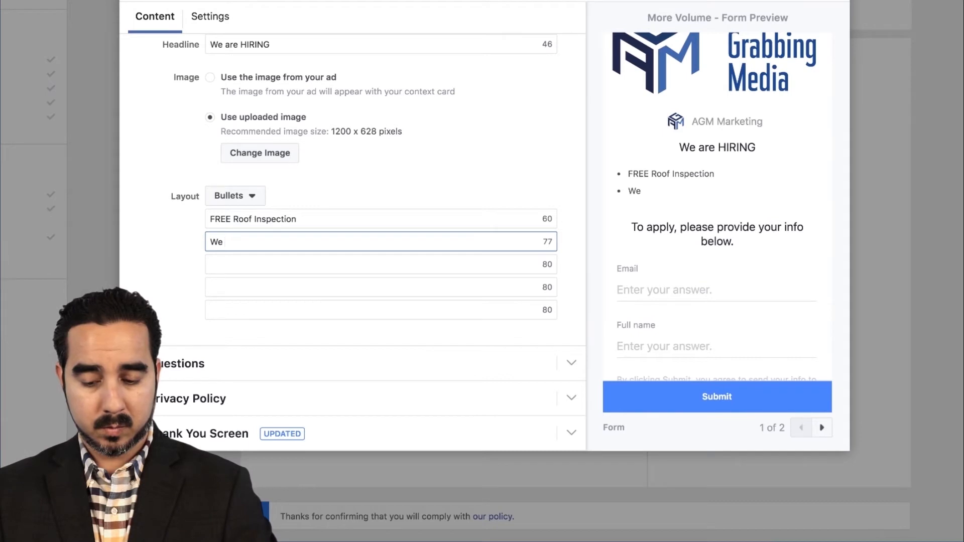
{"action": "type", "text": " give you a free estimate"}
{"action": "key", "text": "Tab"}
{"action": "type", "text": "S"}
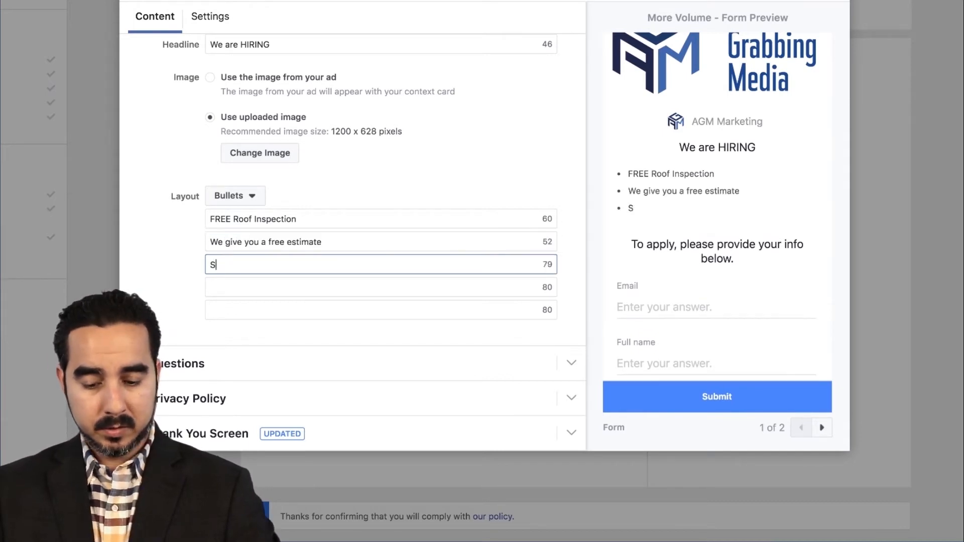
{"action": "type", "text": "ervice"}
{"action": "key", "text": "BackSpace"}
{"action": "type", "text": "ce on WE"}
{"action": "key", "text": "BackSpace"}
{"action": "type", "text": "weekends"}
{"action": "key", "text": "BackSpace"}
{"action": "key", "text": "BackSpace"}
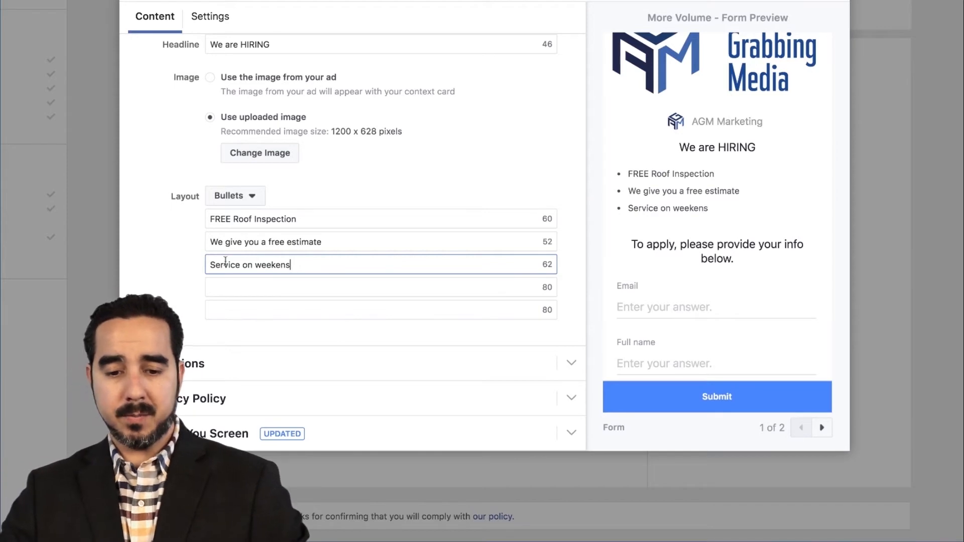
Step: Clear the text of all three sample bullets in the lead form's intro
{"action": "left_click_drag", "start_coordinate": [294, 226], "coordinate": [190, 229]}
{"action": "key", "text": "BackSpace"}
{"action": "left_click_drag", "start_coordinate": [329, 241], "coordinate": [179, 244]}
{"action": "key", "text": "BackSpace"}
{"action": "left_click_drag", "start_coordinate": [291, 264], "coordinate": [168, 262]}
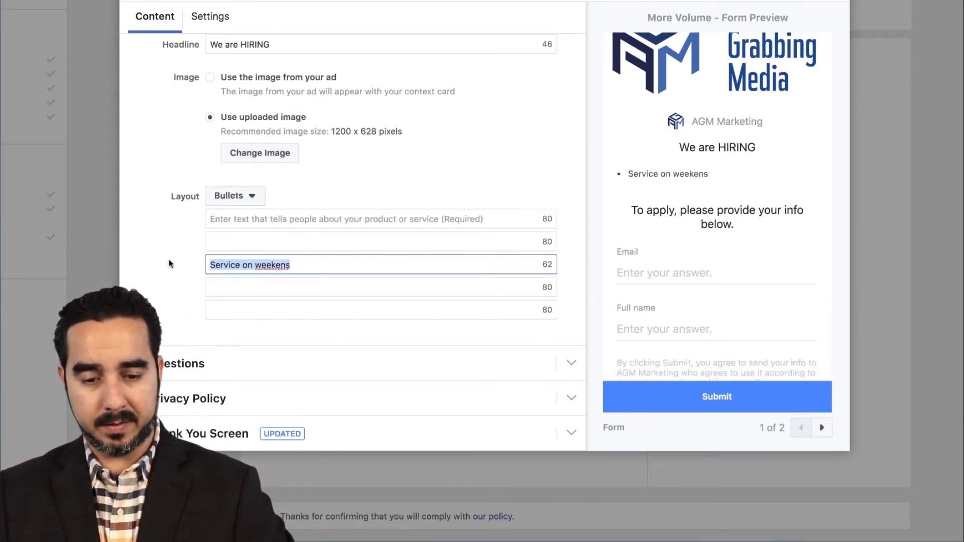
{"action": "key", "text": "BackSpace"}
Step: Enter "Work for an awesome team" and "One of the fastest growing agencies in America" as the first two intro bullets
{"action": "left_click", "coordinate": [231, 213]}
{"action": "type", "text": "Wo"}
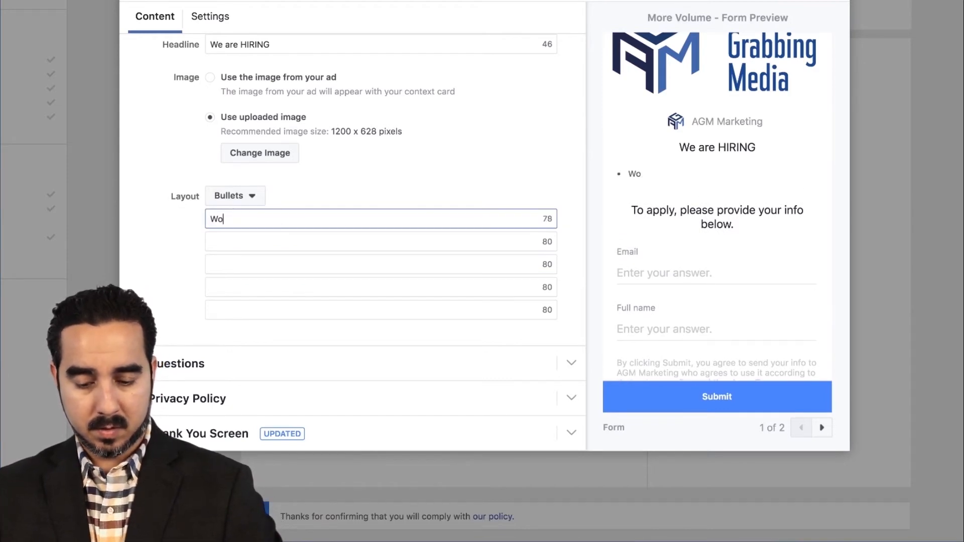
{"action": "type", "text": "rk for an awesome team"}
{"action": "key", "text": "Tab"}
{"action": "type", "text": "One of the fastes"}
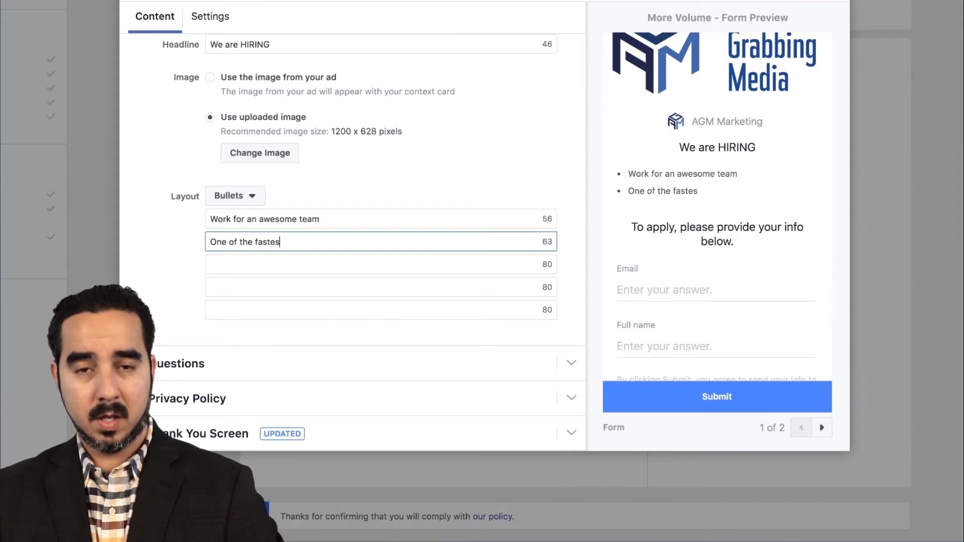
{"action": "type", "text": "t growing agencies in America"}
{"action": "key", "text": "Tab"}
Step: Enter "Join a digital marketing company" and "Enormous growth potential" as the third and fourth intro bullets
{"action": "type", "text": "Jooin a"}
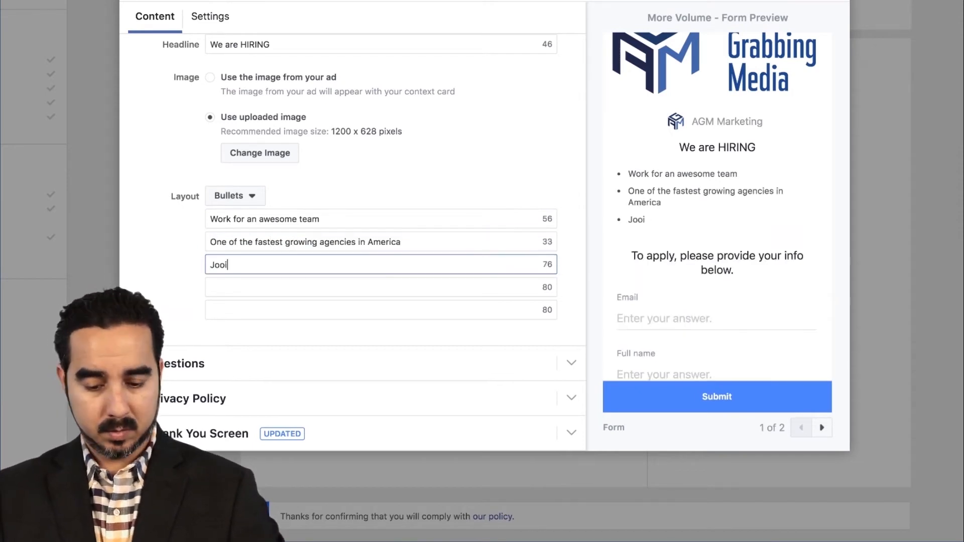
{"action": "key", "text": "BackSpace"}
{"action": "key", "text": "BackSpace"}
{"action": "key", "text": "BackSpace"}
{"action": "key", "text": "BackSpace"}
{"action": "key", "text": "BackSpace"}
{"action": "key", "text": "BackSpace"}
{"action": "type", "text": "oin a digital marketing co"}
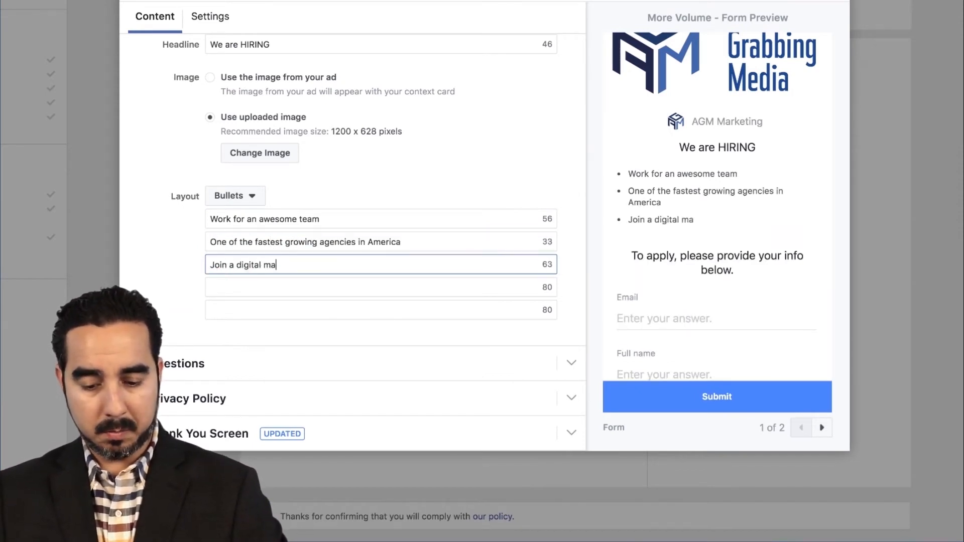
{"action": "type", "text": "mpany"}
{"action": "key", "text": "Tab"}
{"action": "type", "text": "E ormo"}
{"action": "key", "text": "BackSpace"}
{"action": "key", "text": "BackSpace"}
{"action": "key", "text": "BackSpace"}
{"action": "key", "text": "BackSpace"}
{"action": "key", "text": "BackSpace"}
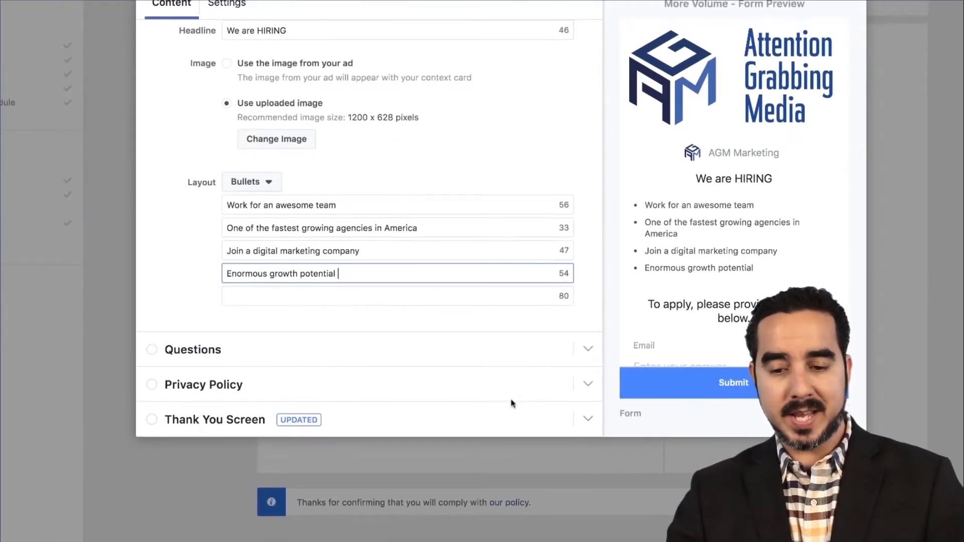
Step: Set the headline of the lead form's Questions section to "Additional Questions"
{"action": "left_click", "coordinate": [576, 352]}
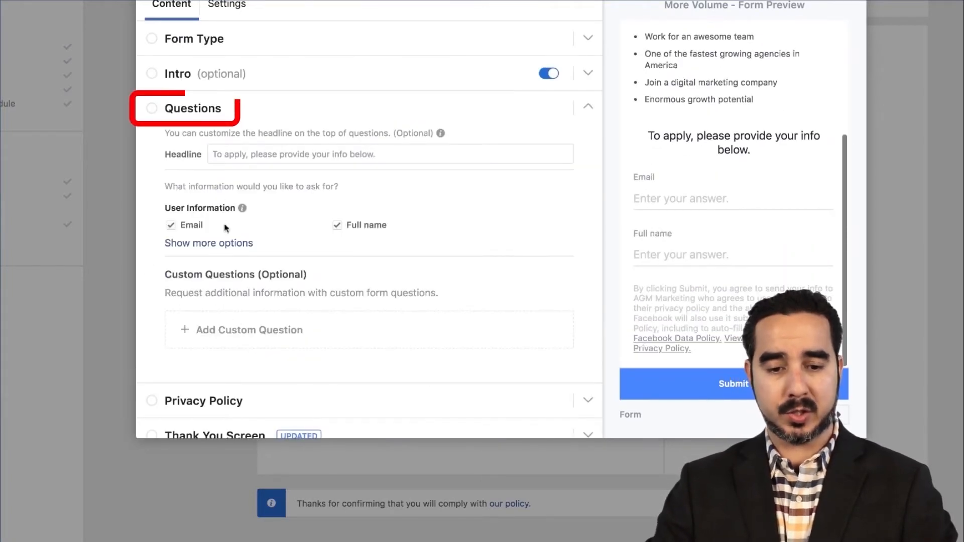
{"action": "left_click", "coordinate": [250, 154]}
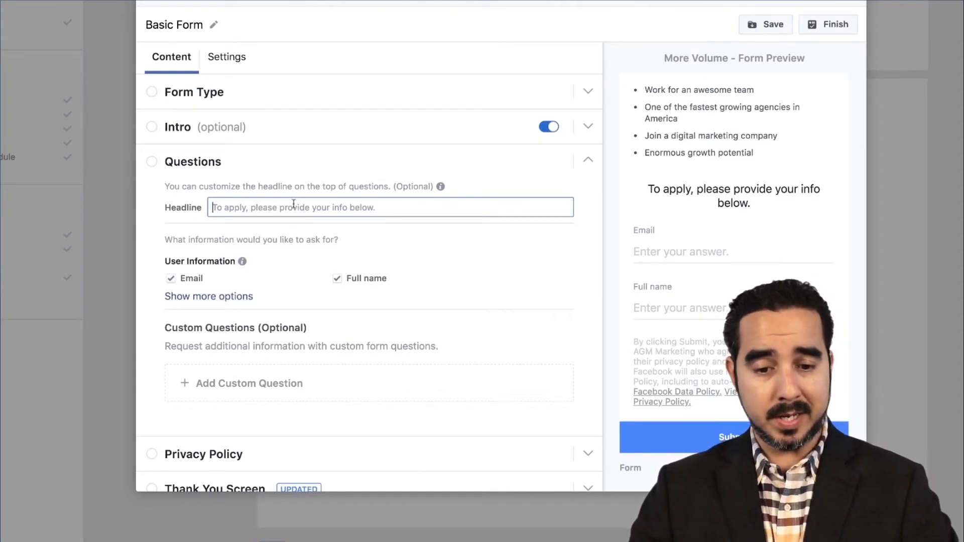
{"action": "left_click", "coordinate": [214, 207]}
{"action": "type", "text": "Additional Questions"}
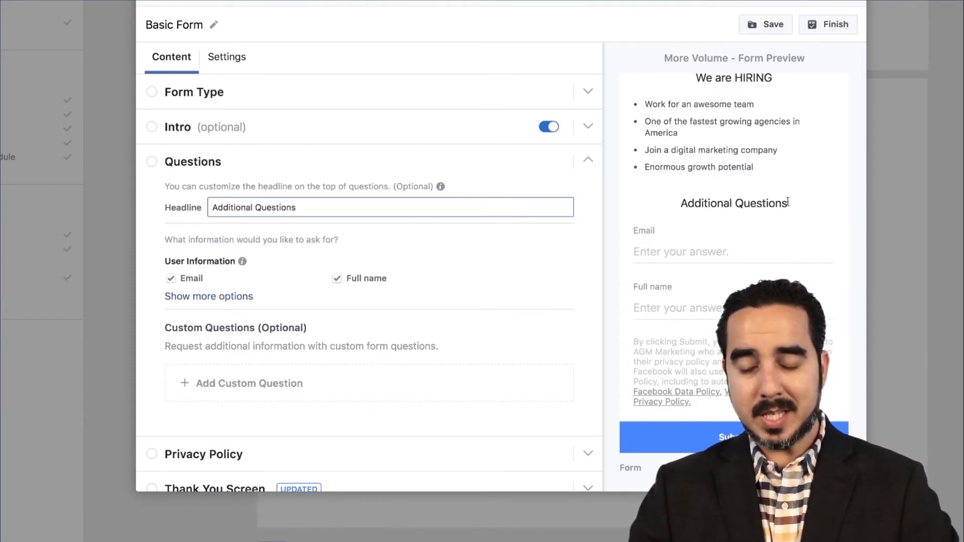
{"action": "scroll", "coordinate": [784, 204], "scroll_direction": "up", "scroll_amount": 3}
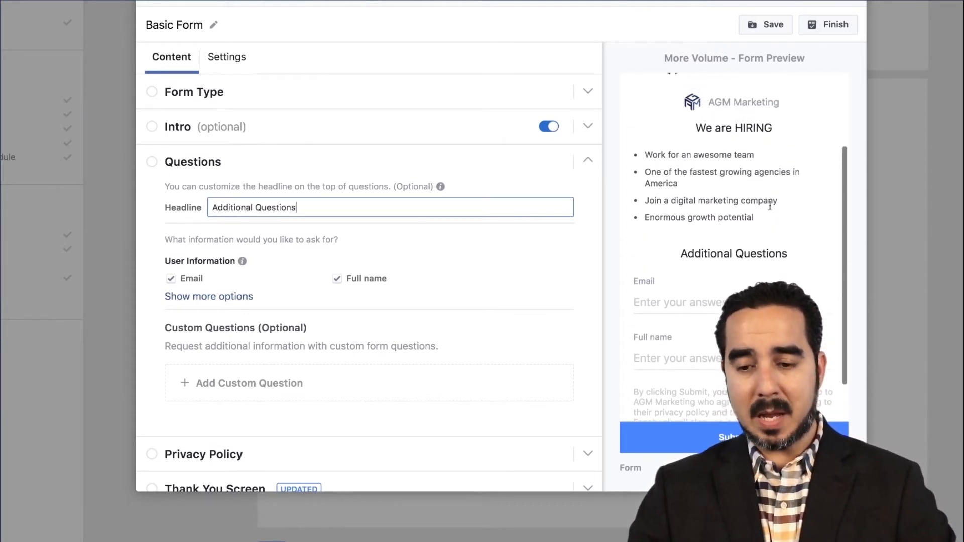
{"action": "scroll", "coordinate": [772, 209], "scroll_direction": "down", "scroll_amount": 1}
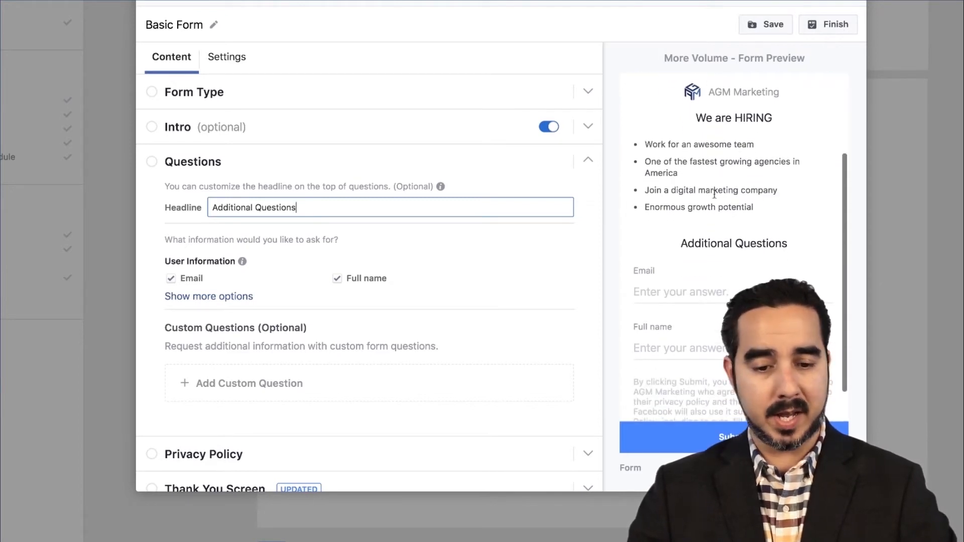
Step: Add a short-answer custom question reading "Do you have marketing experience?"
{"action": "scroll", "coordinate": [276, 326], "scroll_direction": "down", "scroll_amount": 1}
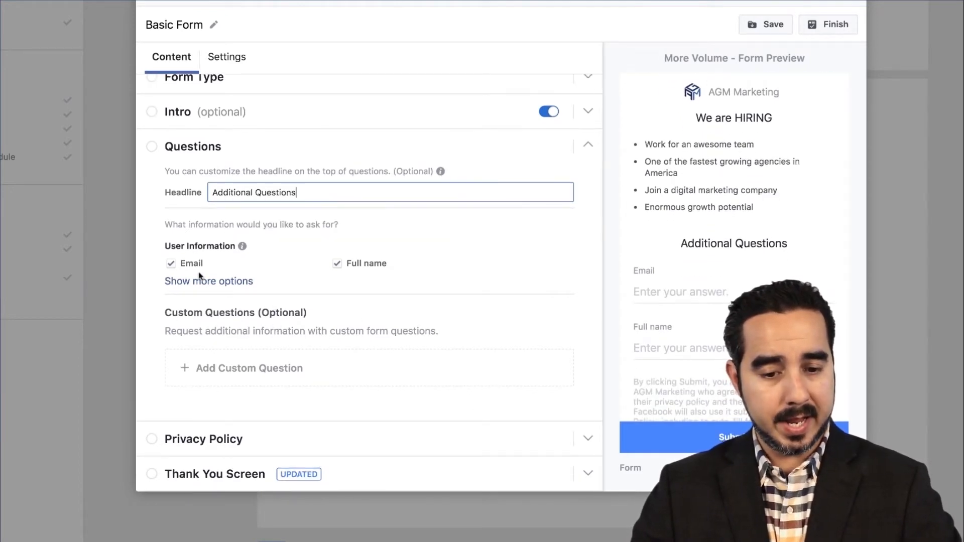
{"action": "left_click", "coordinate": [222, 368]}
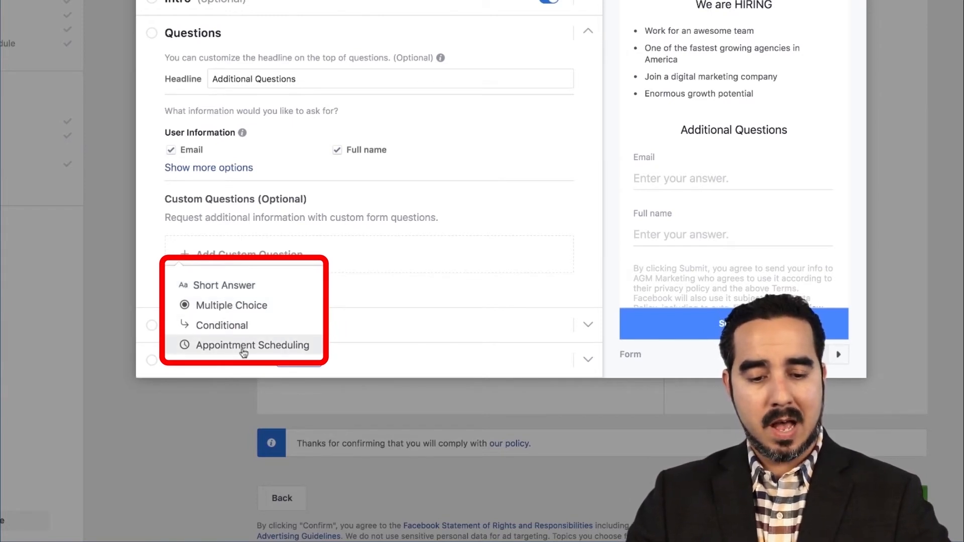
{"action": "left_click", "coordinate": [224, 287]}
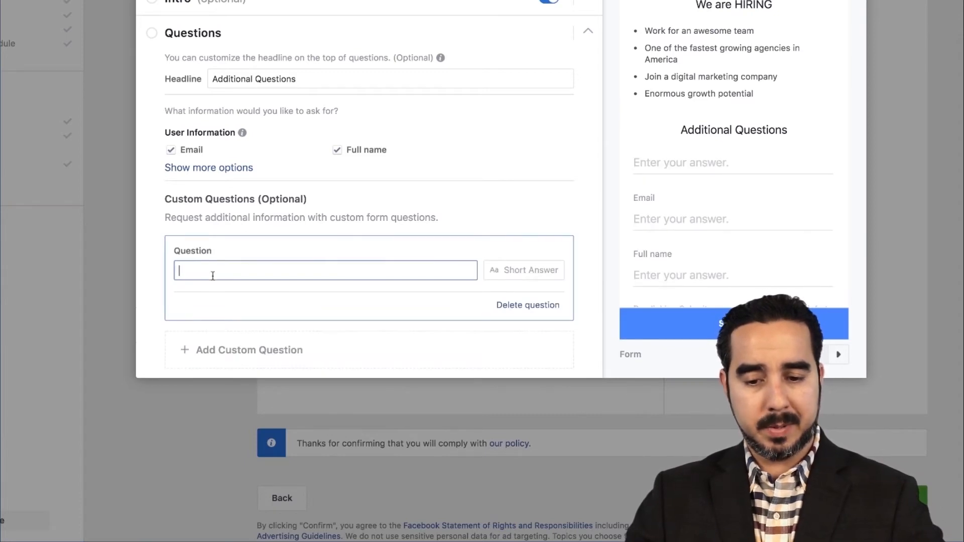
{"action": "type", "text": "Do you have marketing experience?"}
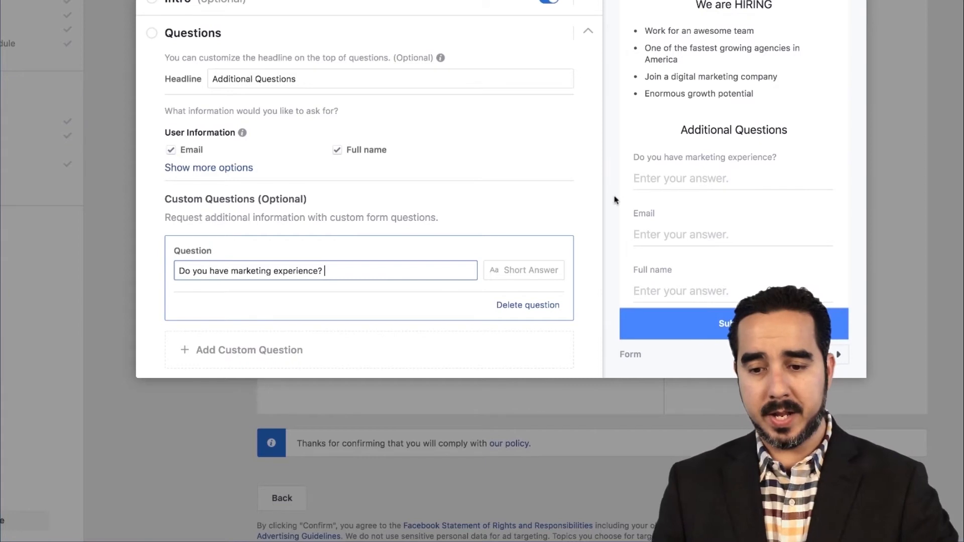
Step: Add three blank short-answer custom questions and dismiss the notice about adding too many questions
{"action": "left_click", "coordinate": [258, 348]}
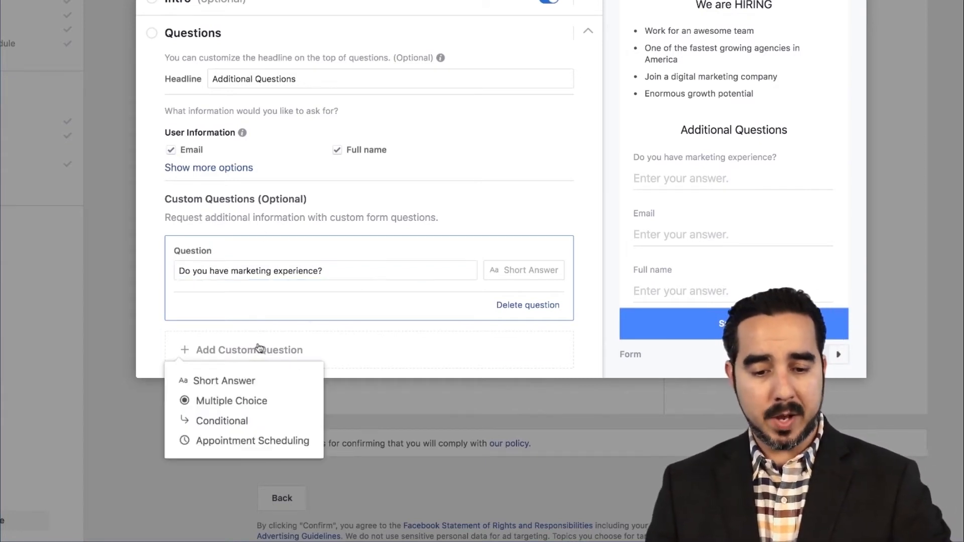
{"action": "scroll", "coordinate": [258, 348], "scroll_direction": "down", "scroll_amount": 2}
{"action": "left_click", "coordinate": [224, 286]}
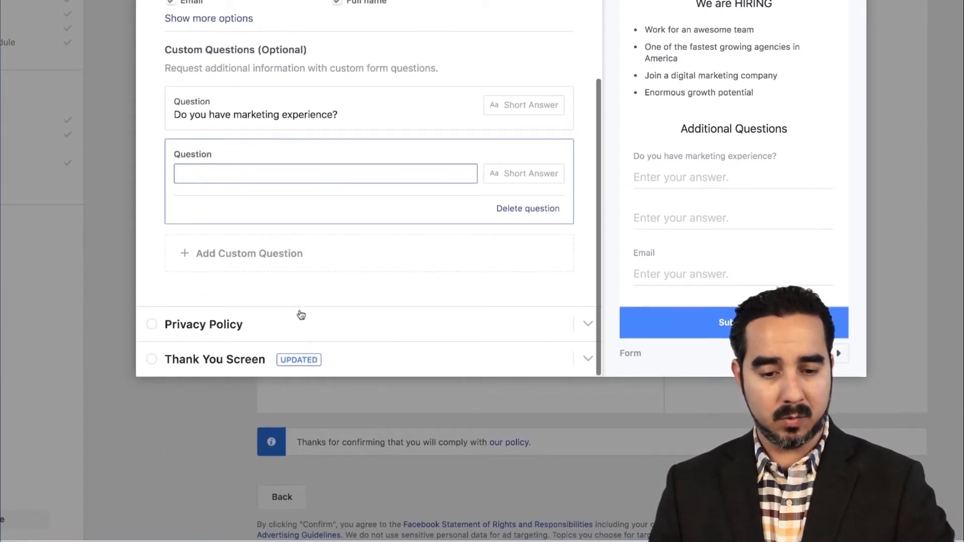
{"action": "left_click", "coordinate": [249, 258]}
{"action": "left_click", "coordinate": [226, 284]}
{"action": "scroll", "coordinate": [230, 272], "scroll_direction": "down", "scroll_amount": 2}
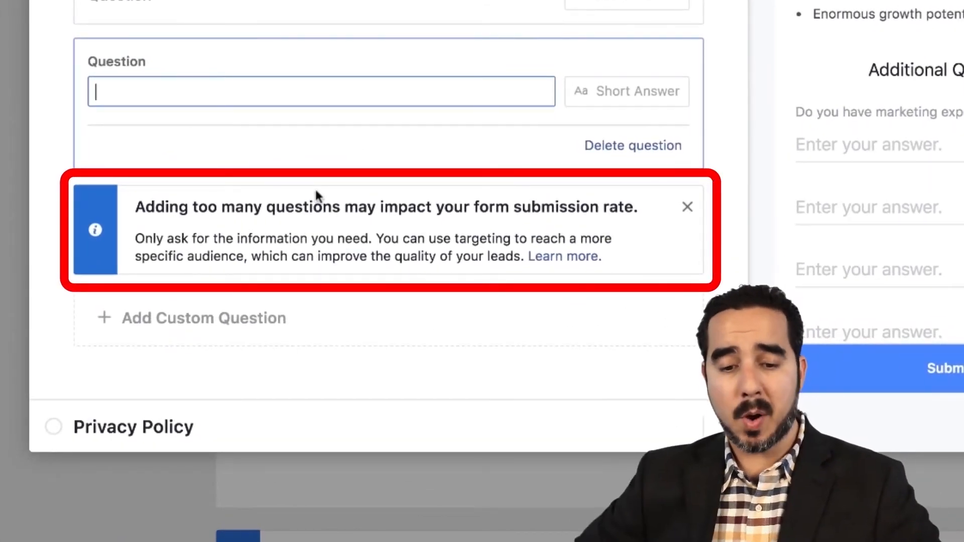
{"action": "scroll", "coordinate": [315, 188], "scroll_direction": "down", "scroll_amount": 2}
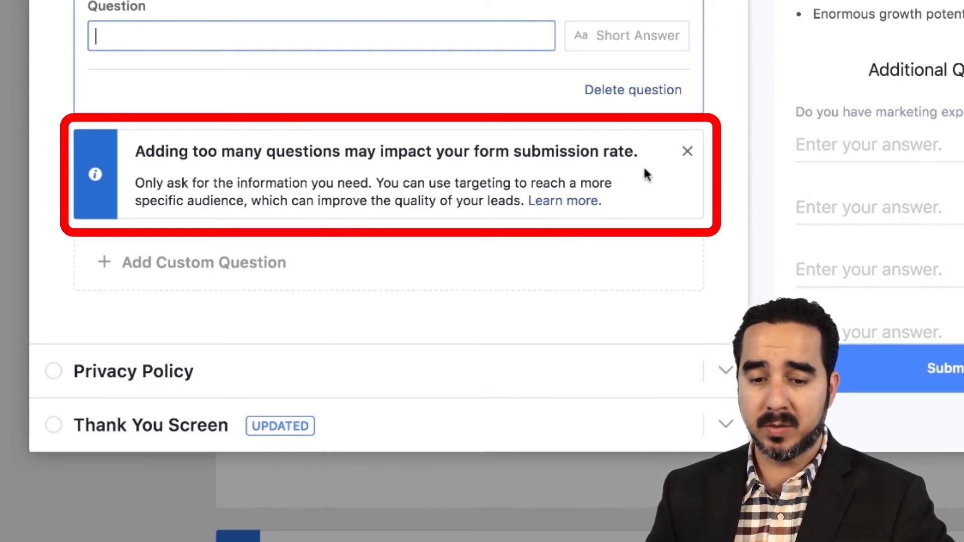
{"action": "left_click", "coordinate": [687, 152]}
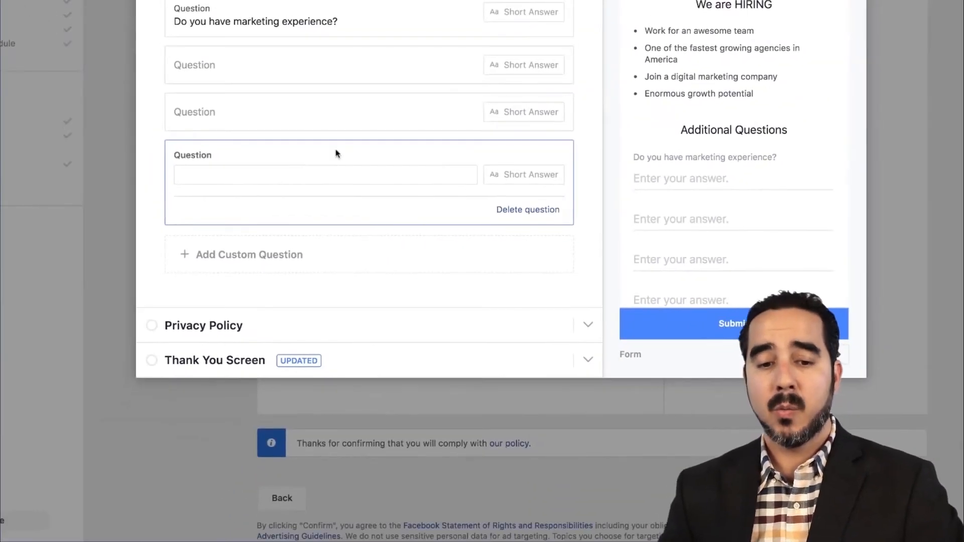
Step: Add four more blank short-answer custom questions to the form
{"action": "scroll", "coordinate": [336, 153], "scroll_direction": "up", "scroll_amount": 2}
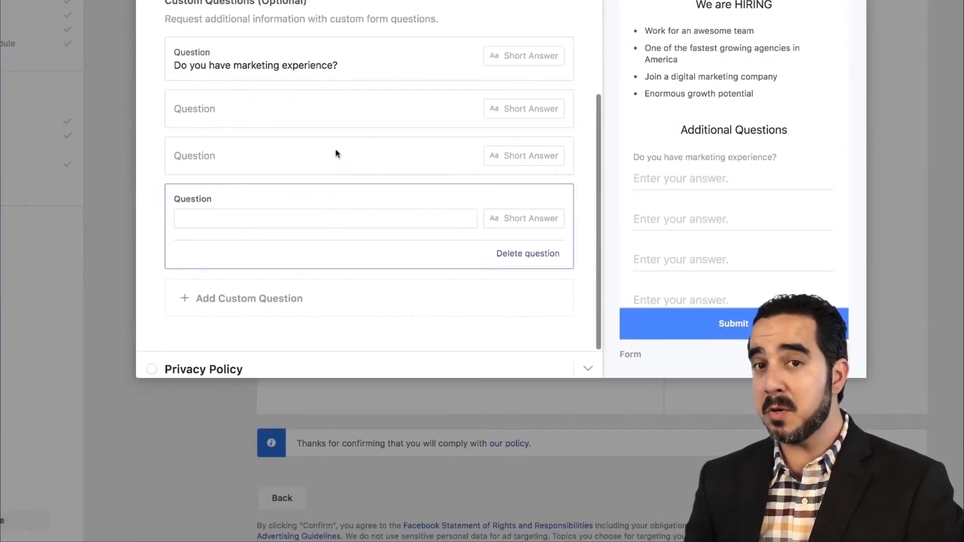
{"action": "scroll", "coordinate": [336, 153], "scroll_direction": "down", "scroll_amount": 2}
{"action": "left_click", "coordinate": [241, 256]}
{"action": "left_click", "coordinate": [215, 283]}
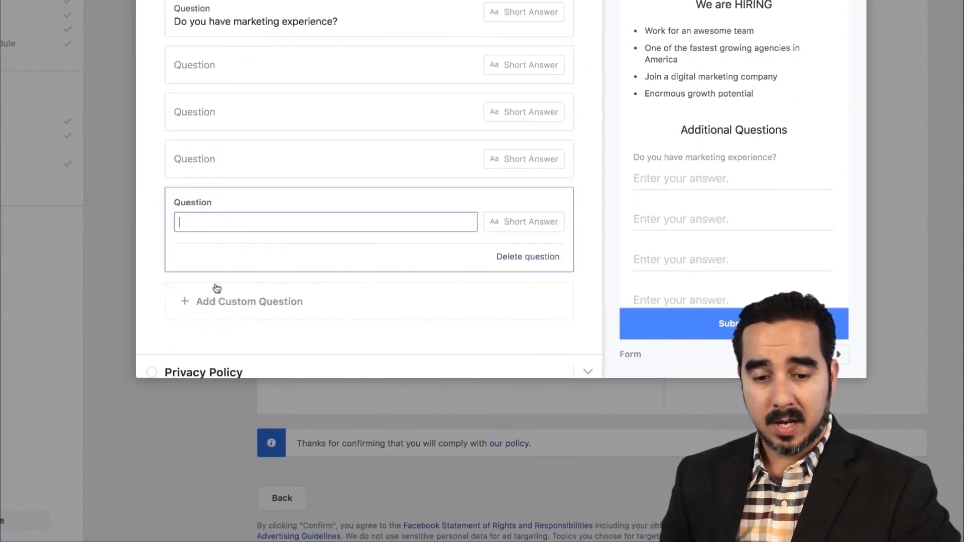
{"action": "scroll", "coordinate": [257, 227], "scroll_direction": "down", "scroll_amount": 1}
{"action": "left_click", "coordinate": [242, 270]}
{"action": "left_click", "coordinate": [225, 283]}
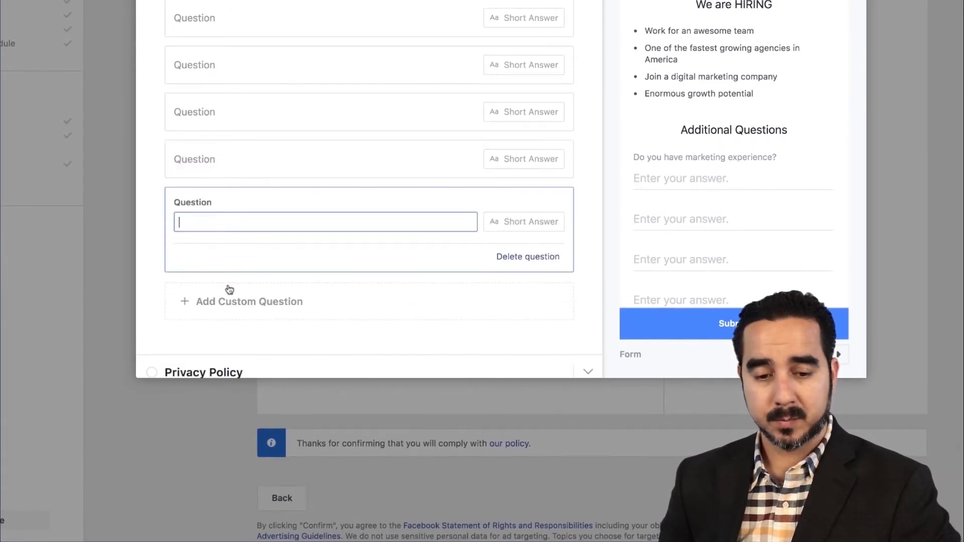
{"action": "scroll", "coordinate": [236, 259], "scroll_direction": "down", "scroll_amount": 1}
{"action": "left_click", "coordinate": [221, 265]}
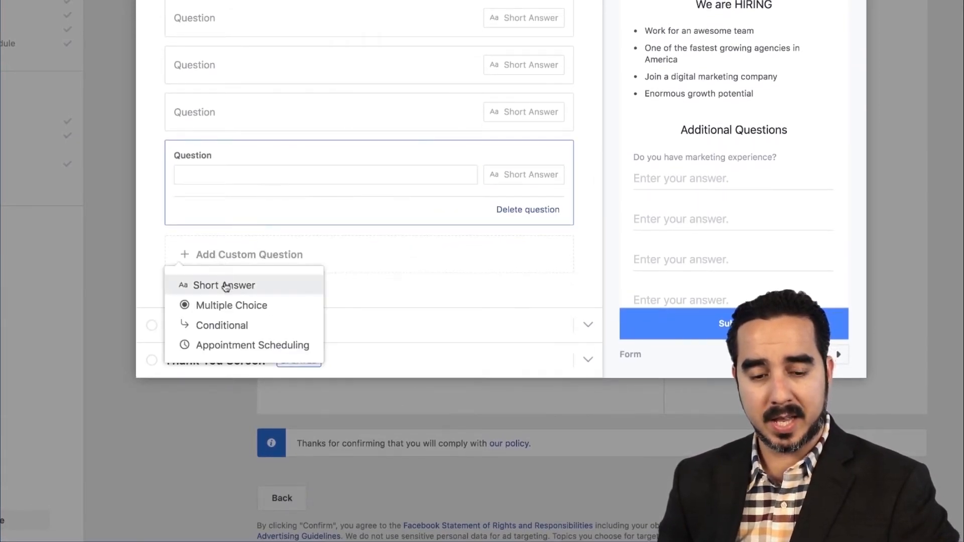
{"action": "left_click", "coordinate": [224, 285]}
{"action": "scroll", "coordinate": [280, 281], "scroll_direction": "down", "scroll_amount": 1}
{"action": "left_click", "coordinate": [251, 267]}
{"action": "left_click", "coordinate": [232, 289]}
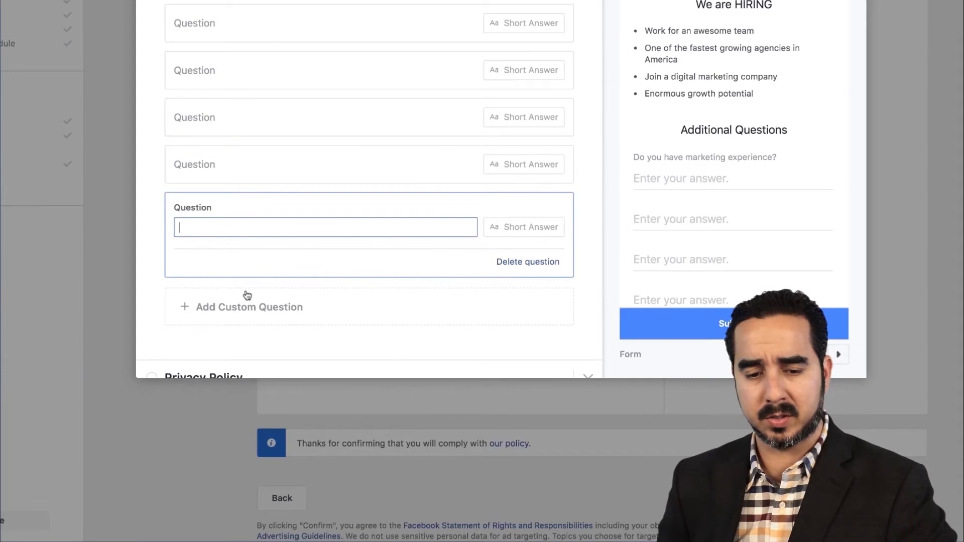
Step: Delete all the blank custom questions, keeping only "Do you have marketing experience?"
{"action": "left_click", "coordinate": [526, 267]}
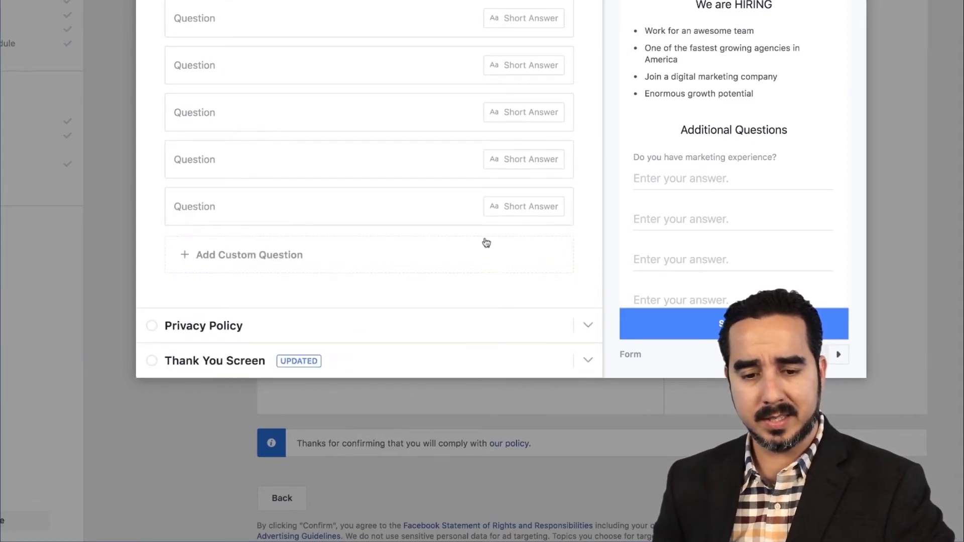
{"action": "left_click", "coordinate": [438, 208]}
{"action": "left_click", "coordinate": [532, 214]}
{"action": "left_click", "coordinate": [508, 173]}
{"action": "left_click", "coordinate": [517, 163]}
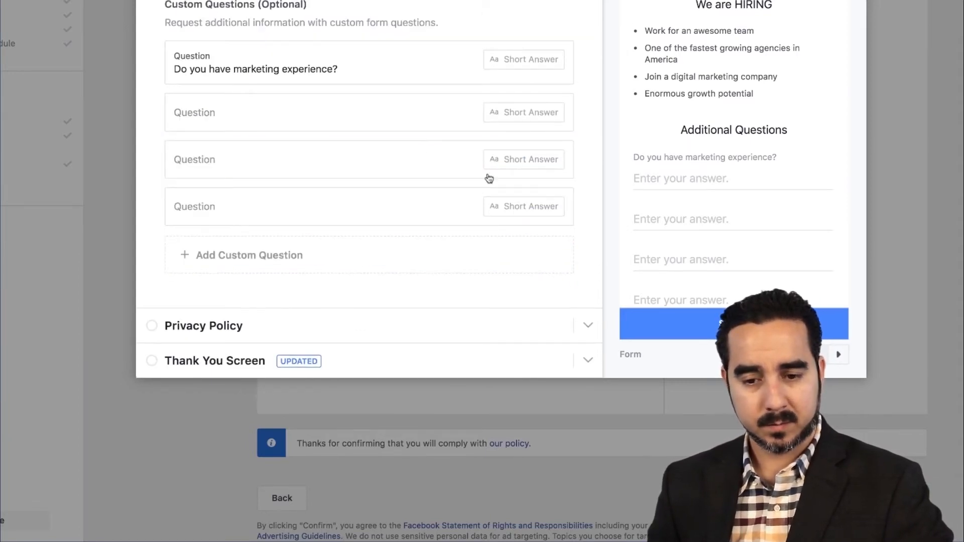
{"action": "left_click", "coordinate": [504, 212]}
{"action": "left_click", "coordinate": [507, 210]}
{"action": "left_click", "coordinate": [470, 203]}
{"action": "left_click", "coordinate": [529, 260]}
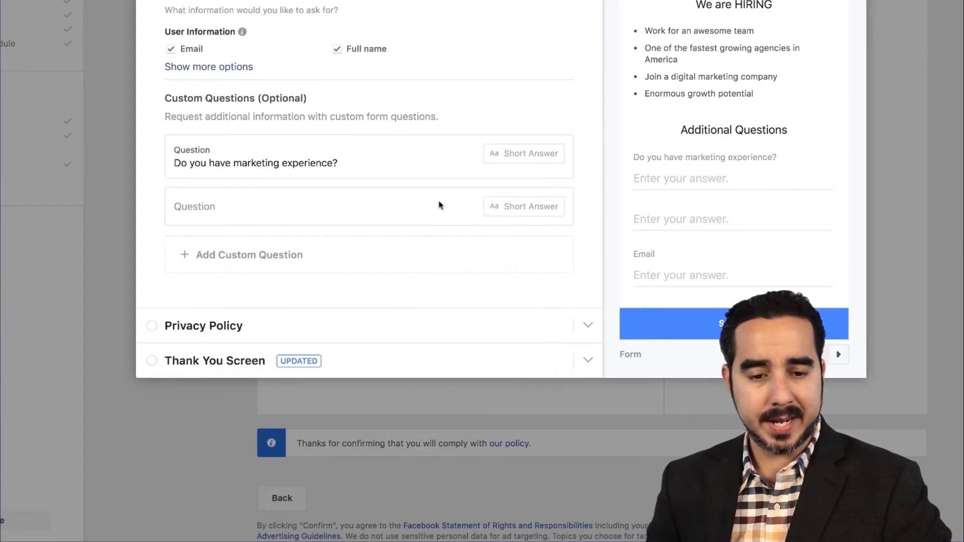
{"action": "left_click", "coordinate": [421, 206]}
{"action": "left_click", "coordinate": [509, 210]}
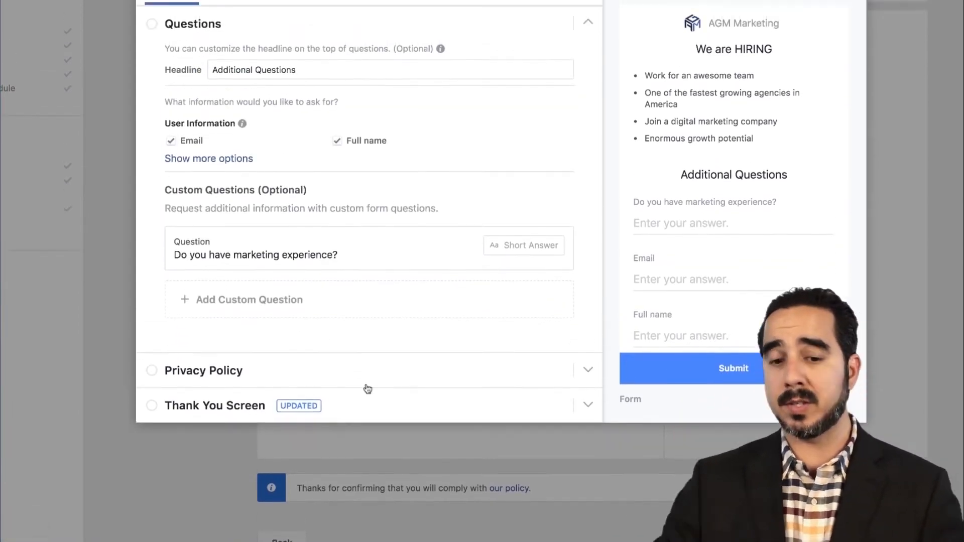
Step: Expand the user information options and request Phone number and Date of birth in addition to Email and Full name
{"action": "left_click", "coordinate": [186, 180]}
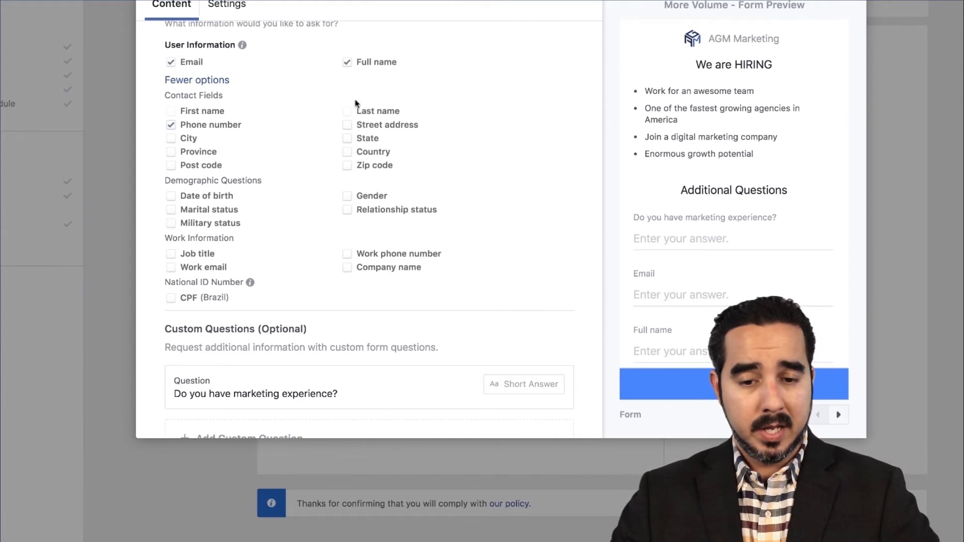
{"action": "mouse_move", "coordinate": [250, 282]}
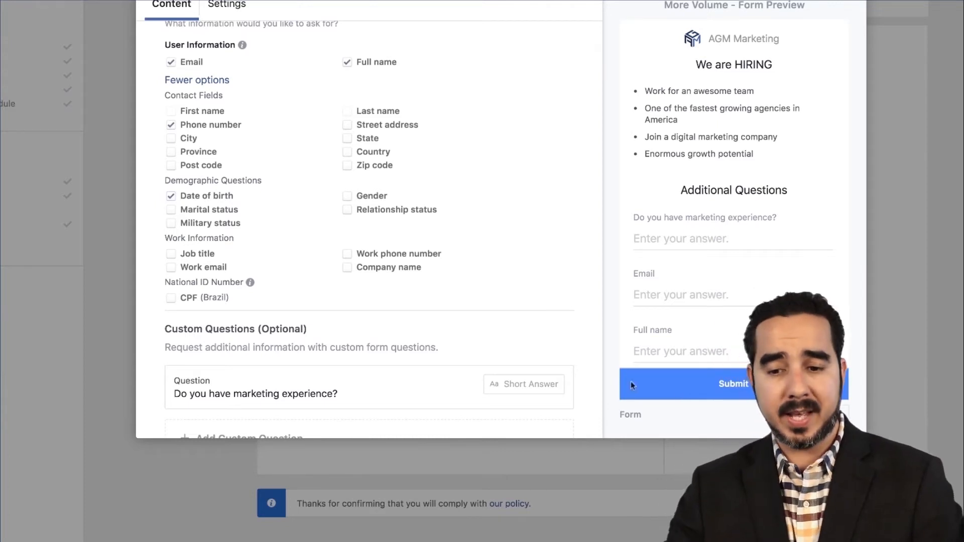
{"action": "scroll", "coordinate": [660, 268], "scroll_direction": "down", "scroll_amount": 4}
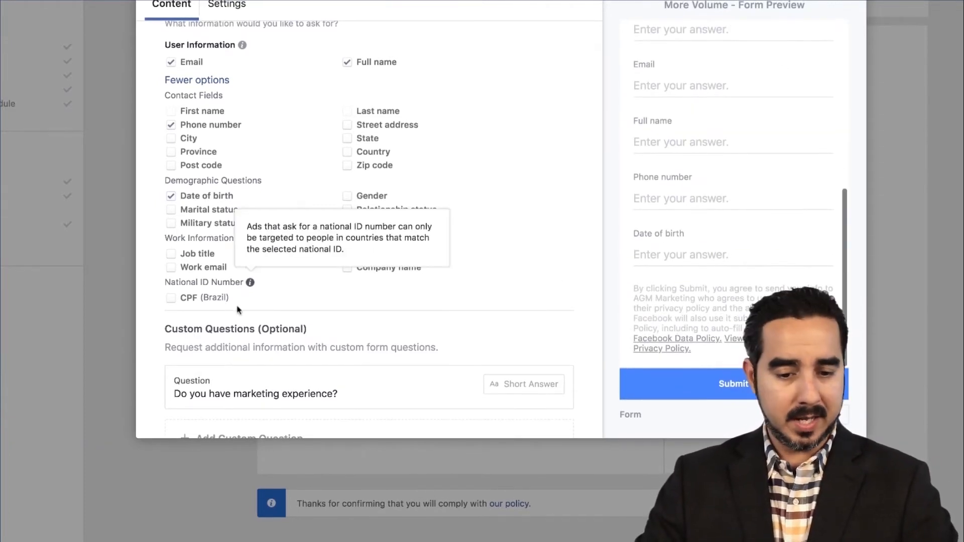
{"action": "scroll", "coordinate": [241, 307], "scroll_direction": "down", "scroll_amount": 3}
{"action": "left_click", "coordinate": [241, 385]}
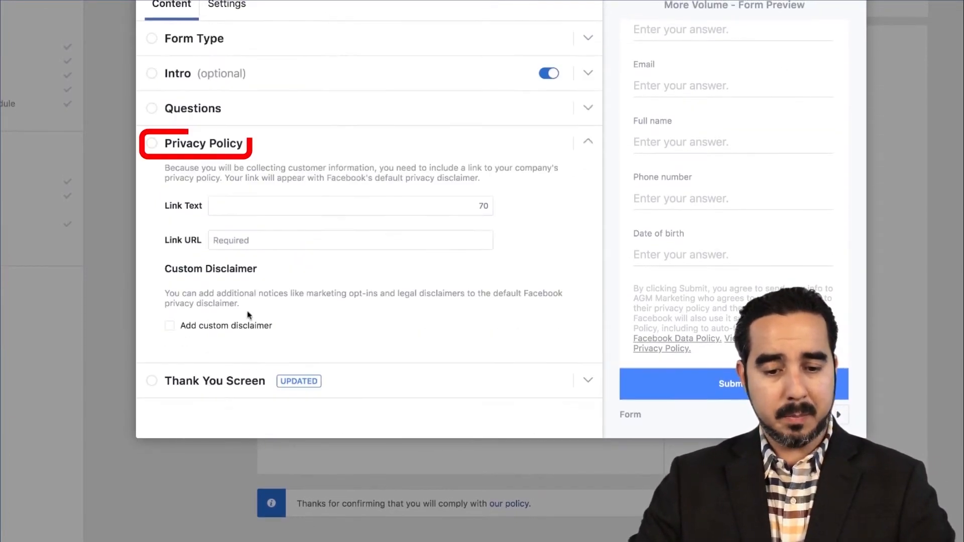
{"action": "left_click", "coordinate": [240, 210]}
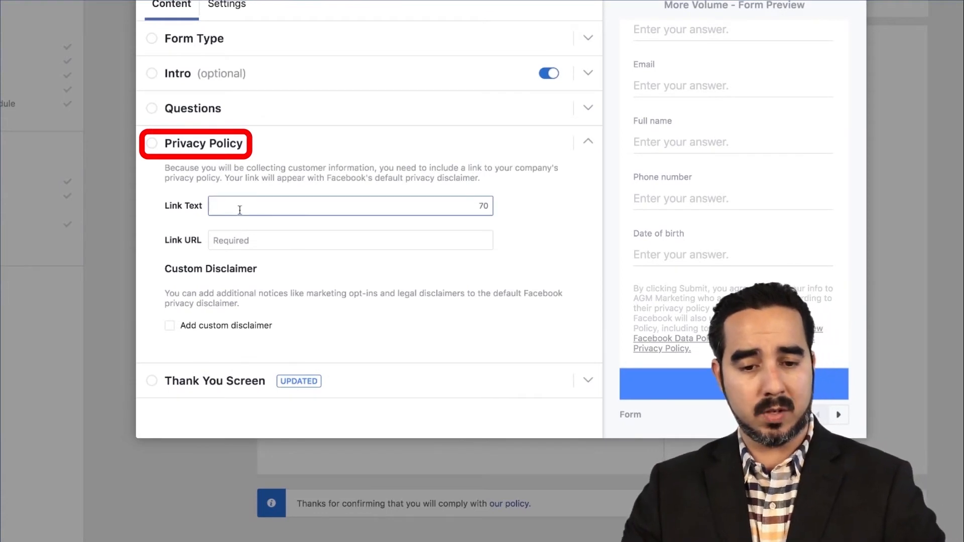
{"action": "left_click", "coordinate": [240, 239]}
{"action": "type", "text": "www."}
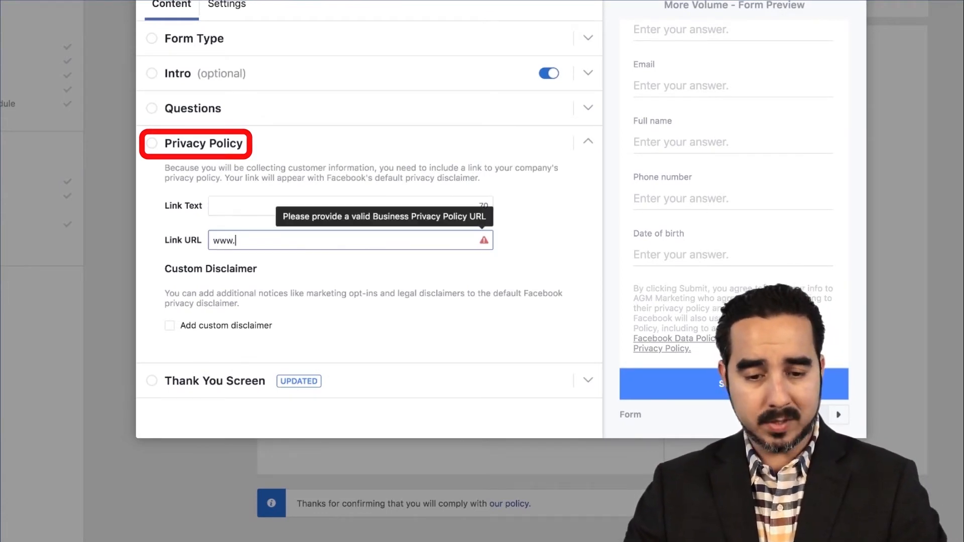
{"action": "type", "text": "agmagency. omcom"}
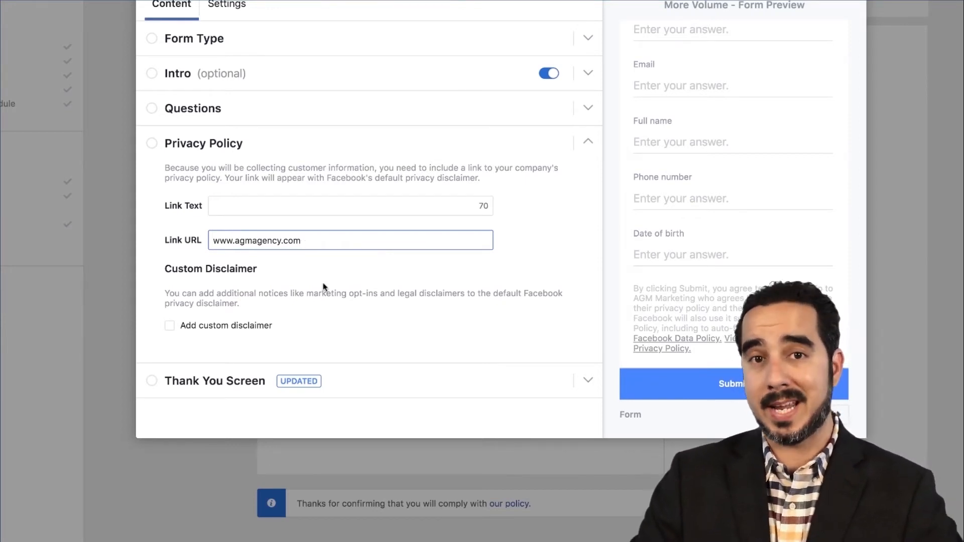
Step: Set the privacy policy's link text to "Privacy Policy"
{"action": "left_click", "coordinate": [265, 209]}
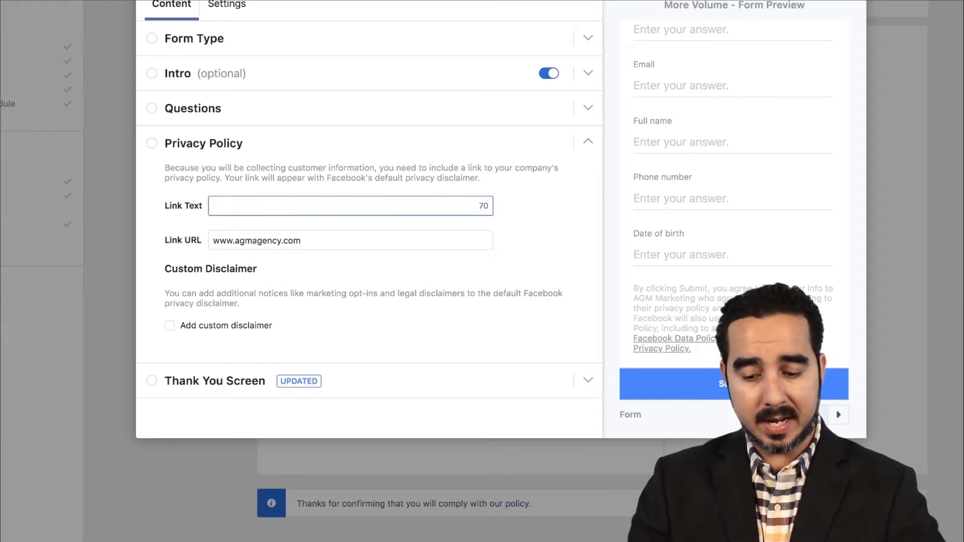
{"action": "type", "text": "Pri"}
{"action": "type", "text": "riva"}
{"action": "type", "text": "cy Policy"}
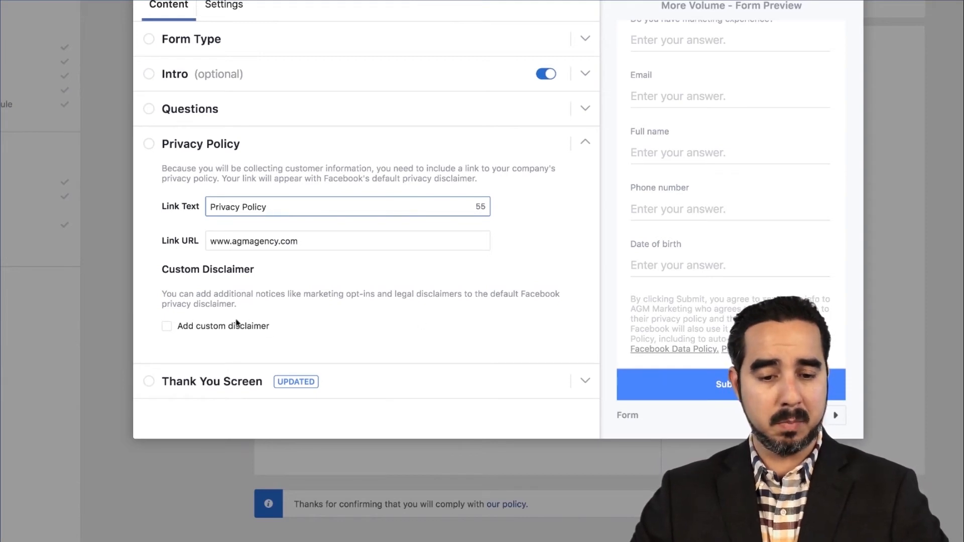
Step: Expand the form's Thank You Screen settings and start editing the end of its description
{"action": "left_click", "coordinate": [203, 383]}
{"action": "scroll", "coordinate": [349, 354], "scroll_direction": "down", "scroll_amount": 1}
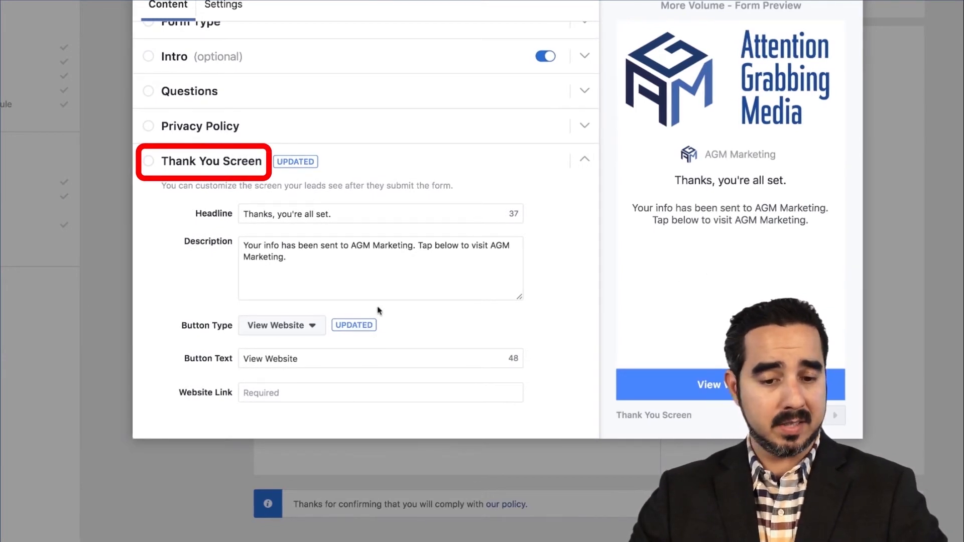
{"action": "left_click_drag", "start_coordinate": [336, 218], "coordinate": [225, 223]}
{"action": "left_click", "coordinate": [313, 266]}
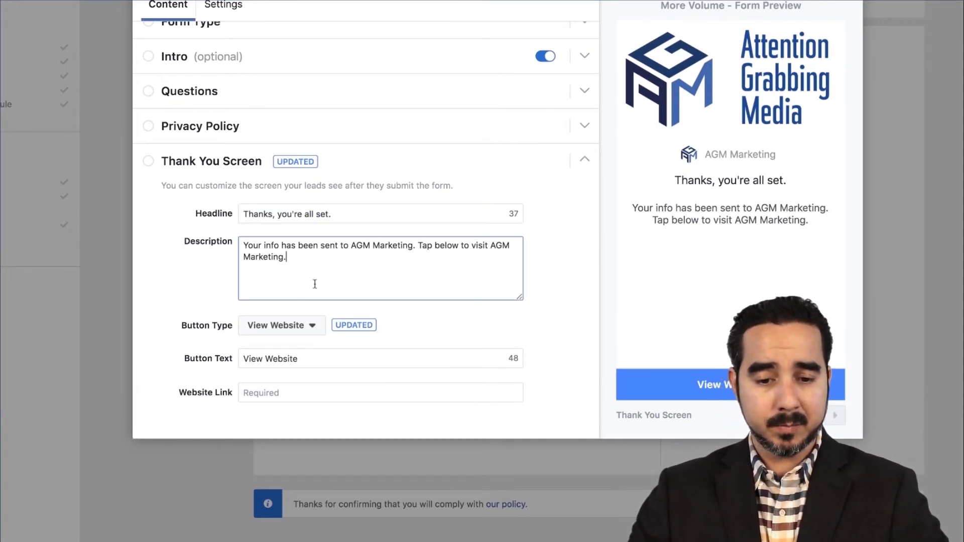
{"action": "type", "text": "We w"}
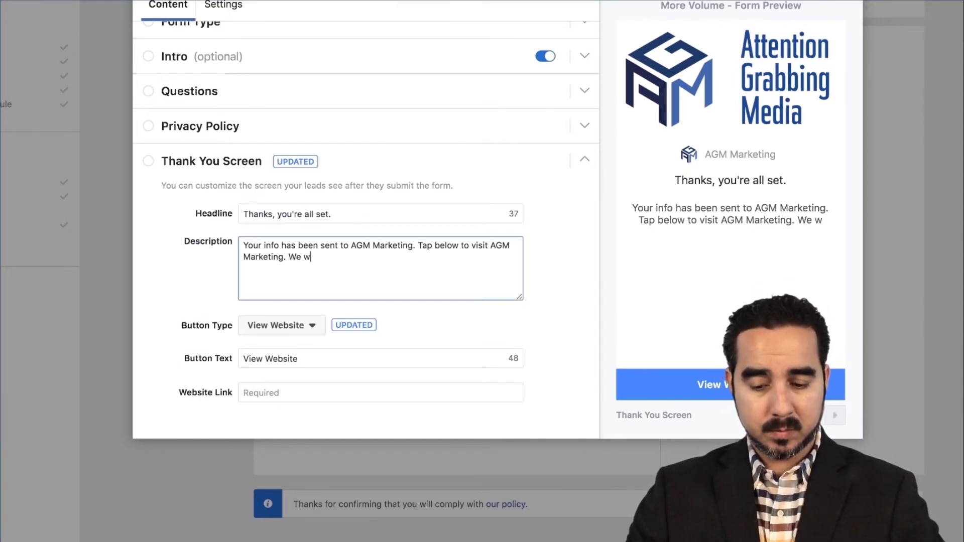
{"action": "type", "text": "ill be contacting"}
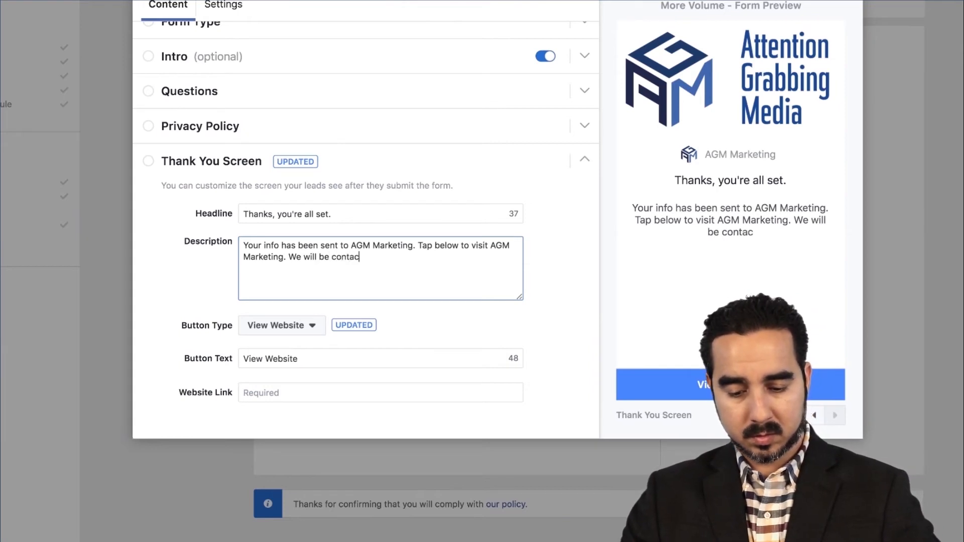
{"action": "key", "text": "BackSpace"}
{"action": "key", "text": "BackSpace"}
{"action": "key", "text": "BackSpace"}
{"action": "key", "text": "BackSpace"}
{"action": "key", "text": "BackSpace"}
{"action": "key", "text": "BackSpace"}
{"action": "key", "text": "BackSpace"}
{"action": "key", "text": "BackSpace"}
{"action": "key", "text": "BackSpace"}
{"action": "key", "text": "BackSpace"}
{"action": "key", "text": "BackSpace"}
{"action": "key", "text": "BackSpace"}
{"action": "key", "text": "BackSpace"}
{"action": "key", "text": "BackSpace"}
{"action": "key", "text": "BackSpace"}
{"action": "key", "text": "BackSpace"}
{"action": "key", "text": "BackSpace"}
{"action": "key", "text": "BackSpace"}
{"action": "key", "text": "BackSpace"}
{"action": "key", "text": "BackSpace"}
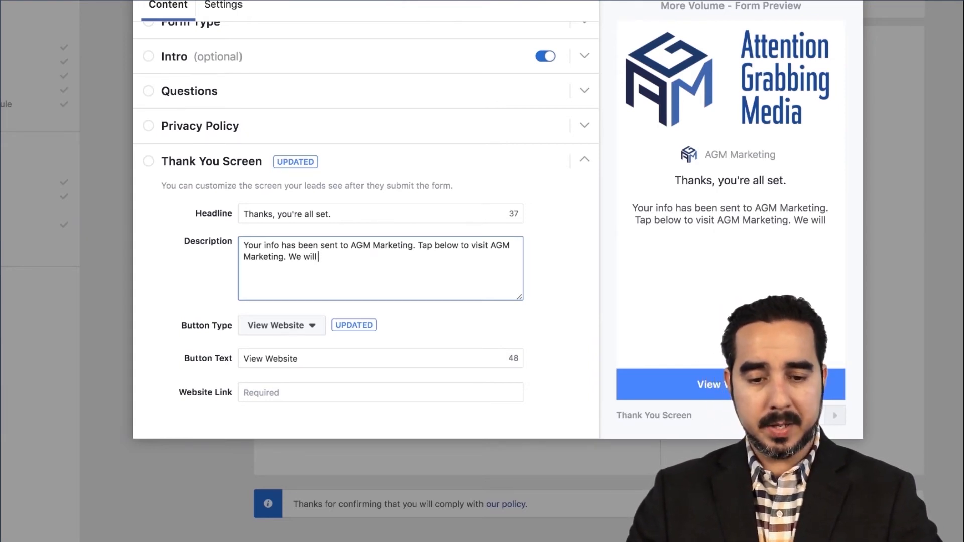
Step: Append "Please look for an email from AGM Marketing with more details." to the thank-you screen description
{"action": "type", "text": "Please look for an email f"}
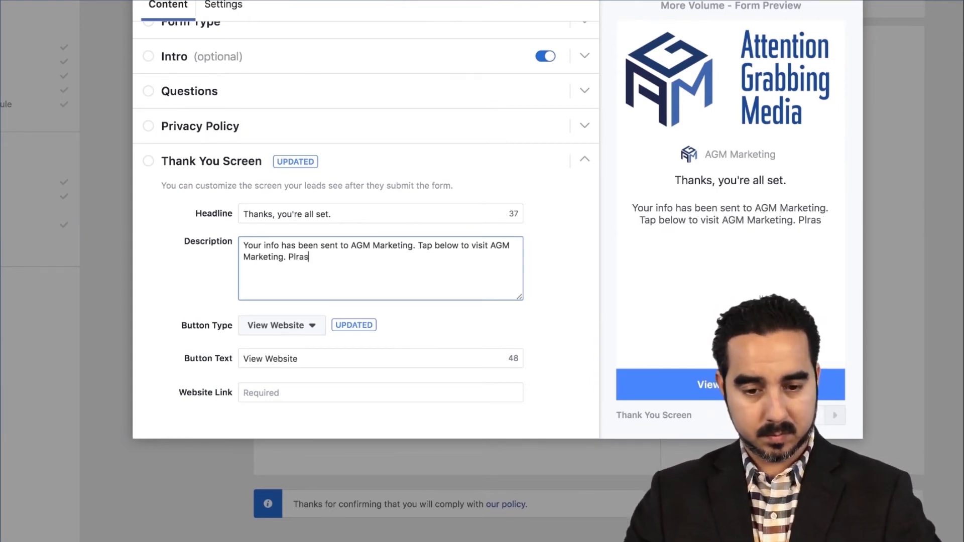
{"action": "type", "text": "rom AGM Marketing with more detaul"}
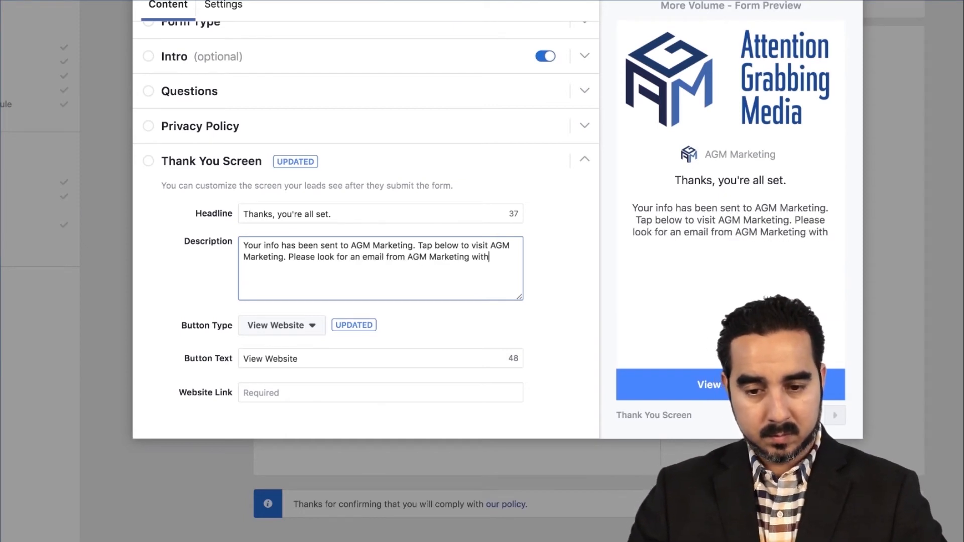
{"action": "key", "text": "BackSpace"}
{"action": "key", "text": "BackSpace"}
{"action": "type", "text": "ils!"}
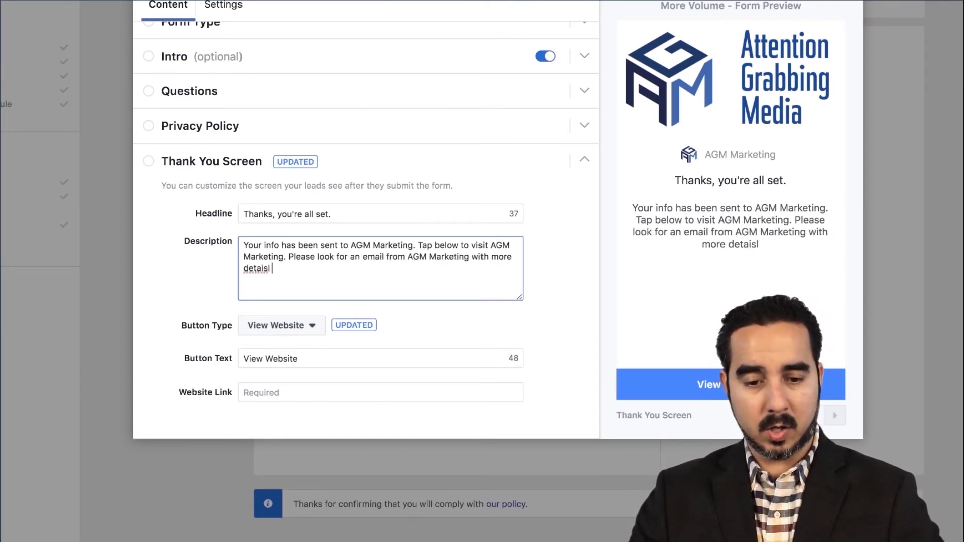
{"action": "key", "text": "BackSpace"}
{"action": "key", "text": "BackSpace"}
{"action": "key", "text": "BackSpace"}
{"action": "type", "text": "ls."}
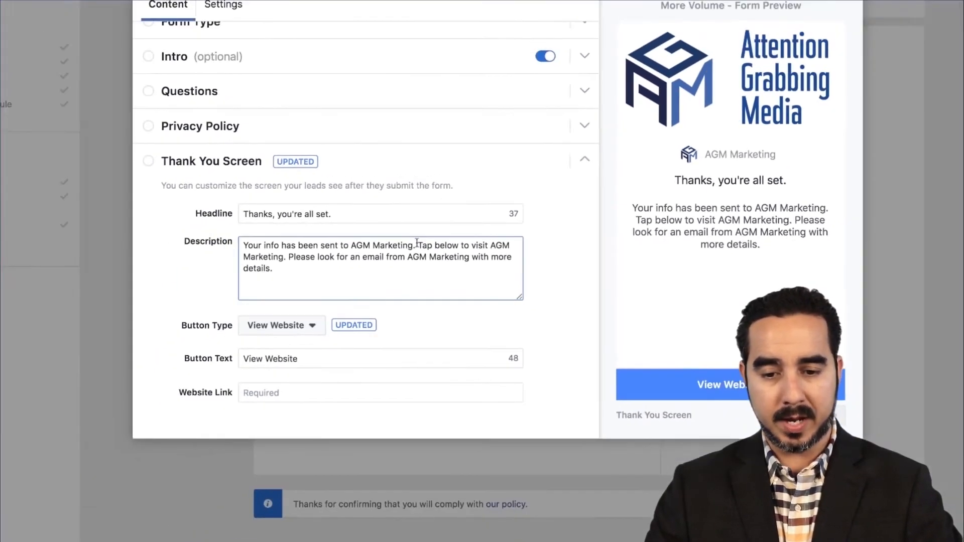
{"action": "left_click_drag", "start_coordinate": [370, 225], "coordinate": [286, 256]}
{"action": "key", "text": "BackSpace"}
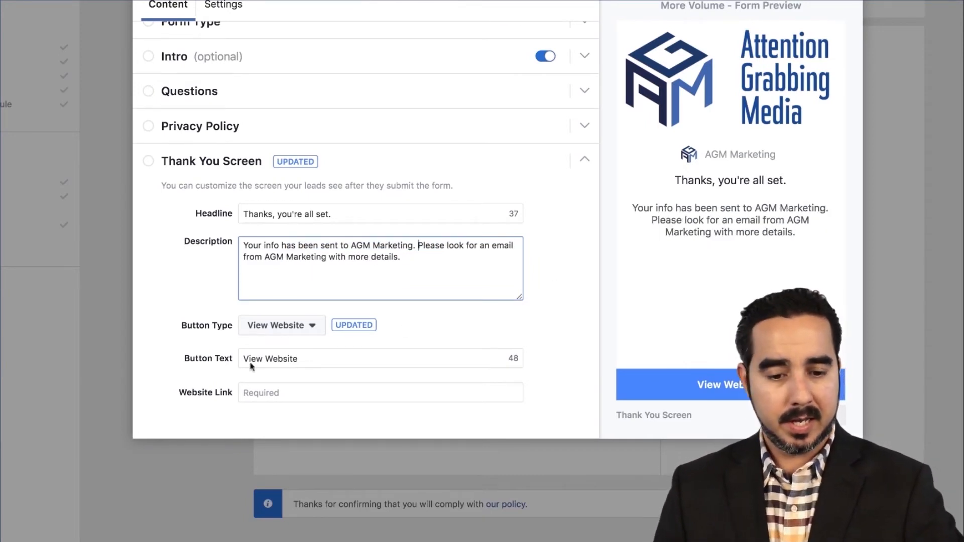
{"action": "left_click", "coordinate": [275, 392]}
{"action": "type", "text": "www.agmagency.com"}
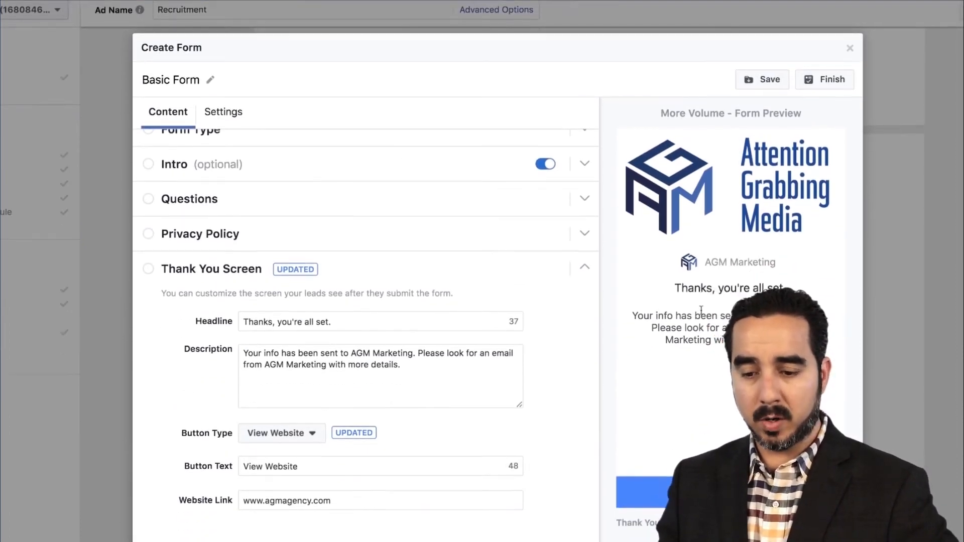
Step: Review the form preview from the hiring intro through the questions to the privacy disclaimer and Submit button
{"action": "scroll", "coordinate": [637, 211], "scroll_direction": "up", "scroll_amount": 10}
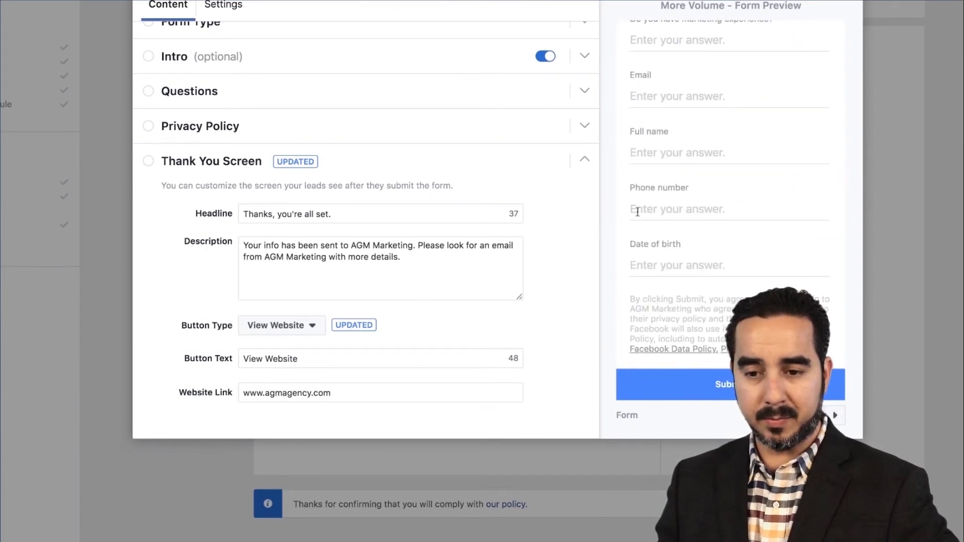
{"action": "scroll", "coordinate": [679, 197], "scroll_direction": "down", "scroll_amount": 3}
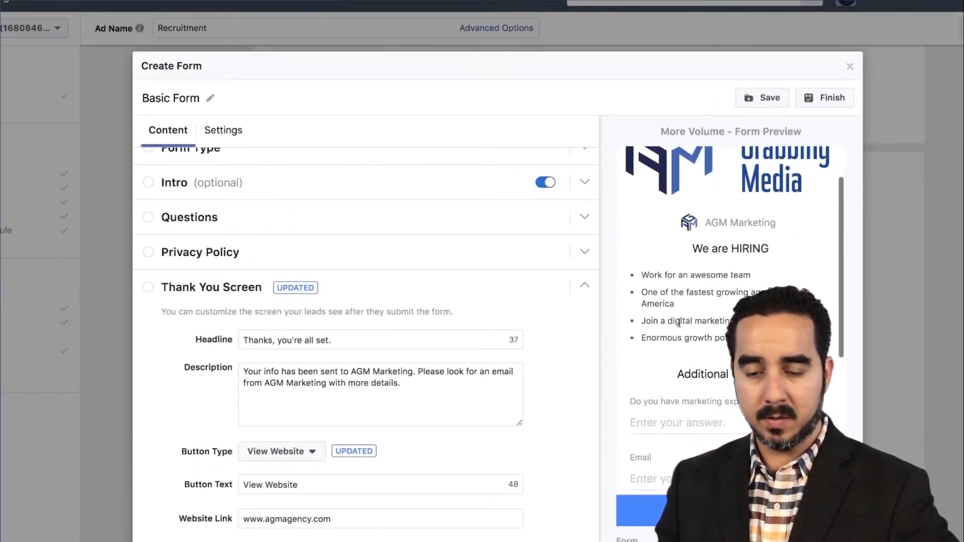
{"action": "scroll", "coordinate": [680, 323], "scroll_direction": "down", "scroll_amount": 1}
{"action": "scroll", "coordinate": [681, 334], "scroll_direction": "up", "scroll_amount": 2}
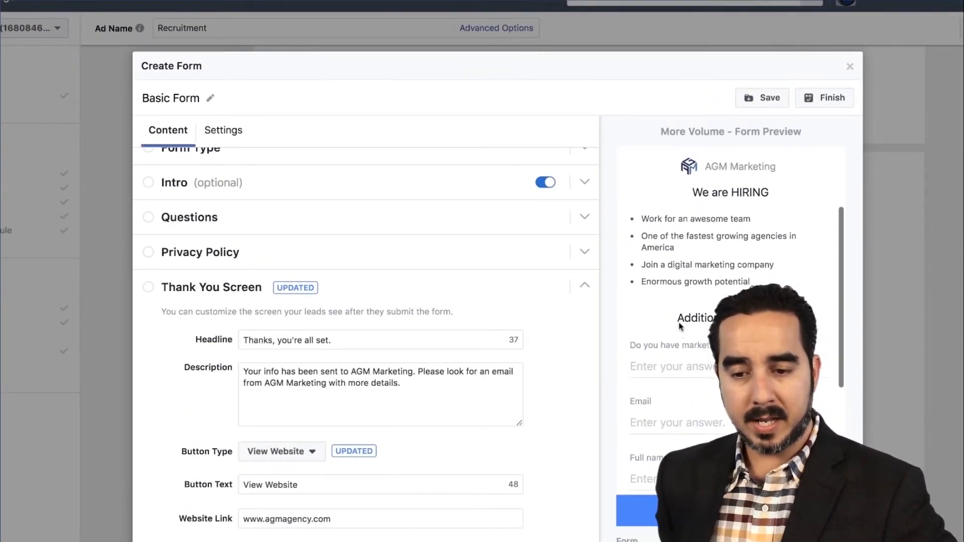
{"action": "scroll", "coordinate": [683, 346], "scroll_direction": "down", "scroll_amount": 4}
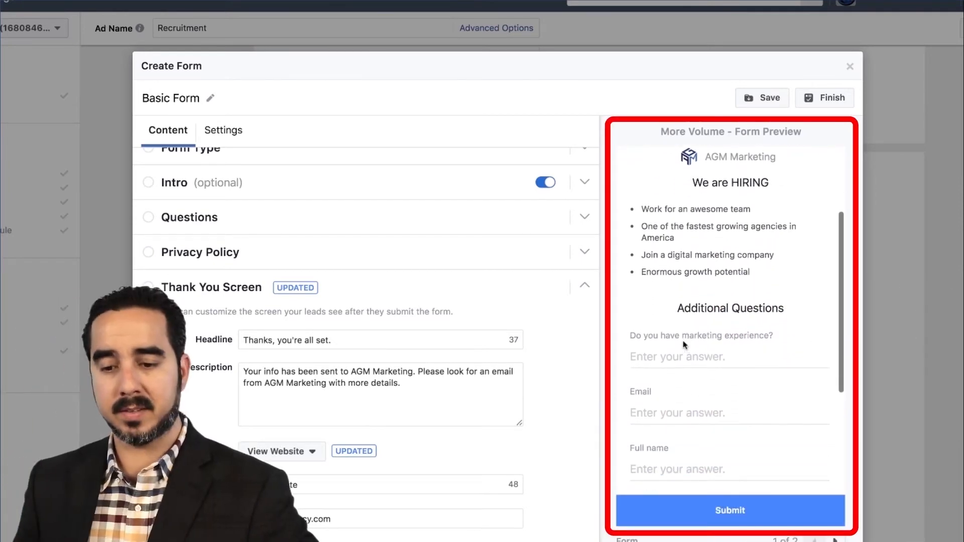
{"action": "scroll", "coordinate": [685, 351], "scroll_direction": "down", "scroll_amount": 5}
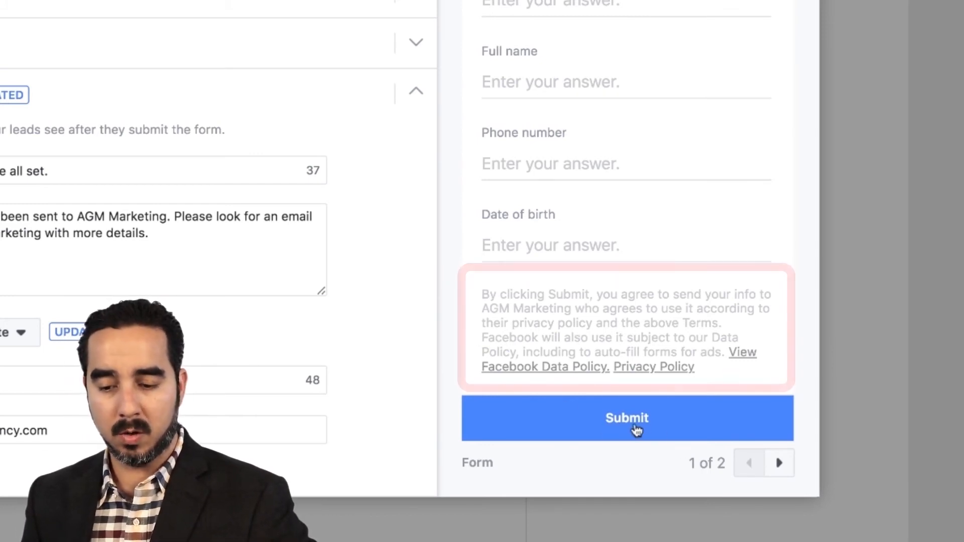
Step: Finish the lead form and check the warning on the Basic Form entry in the lead form list
{"action": "left_click", "coordinate": [781, 462]}
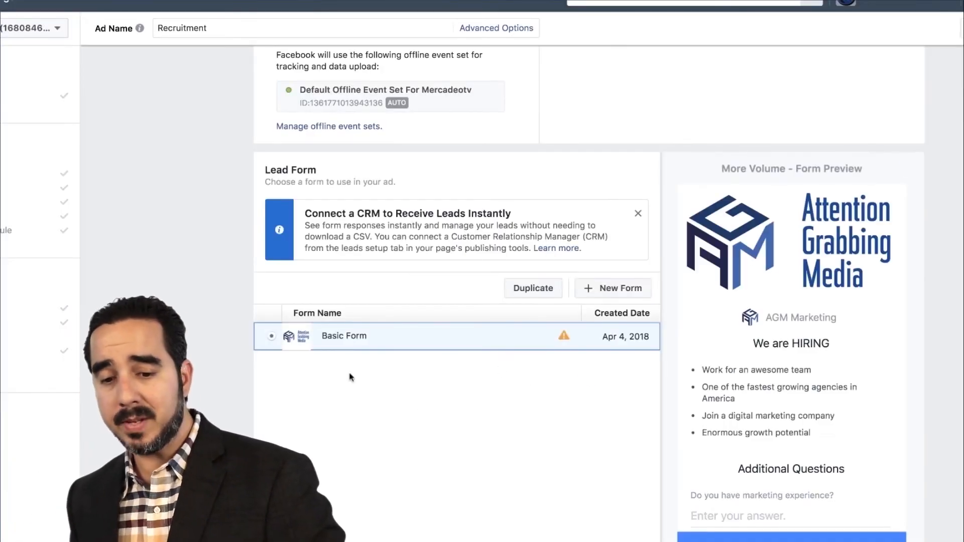
{"action": "mouse_move", "coordinate": [566, 340]}
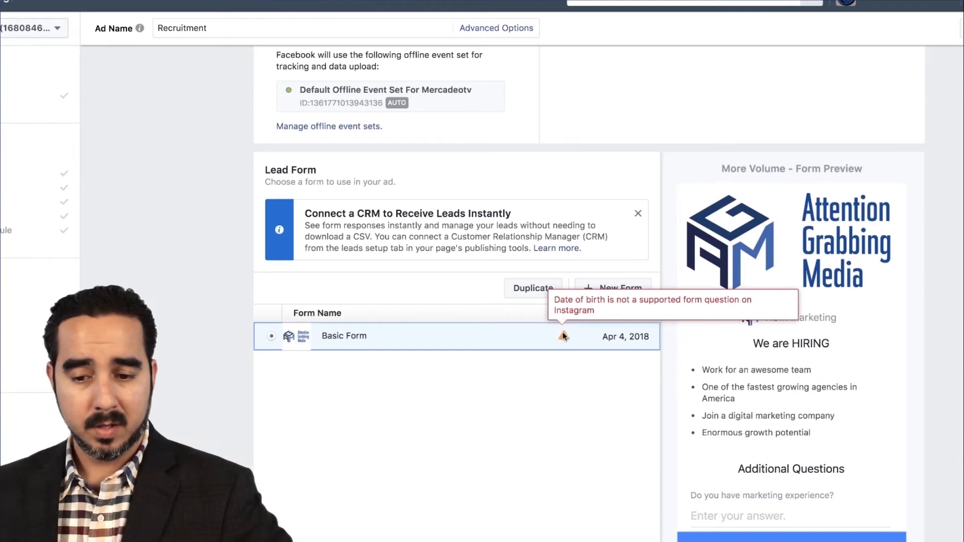